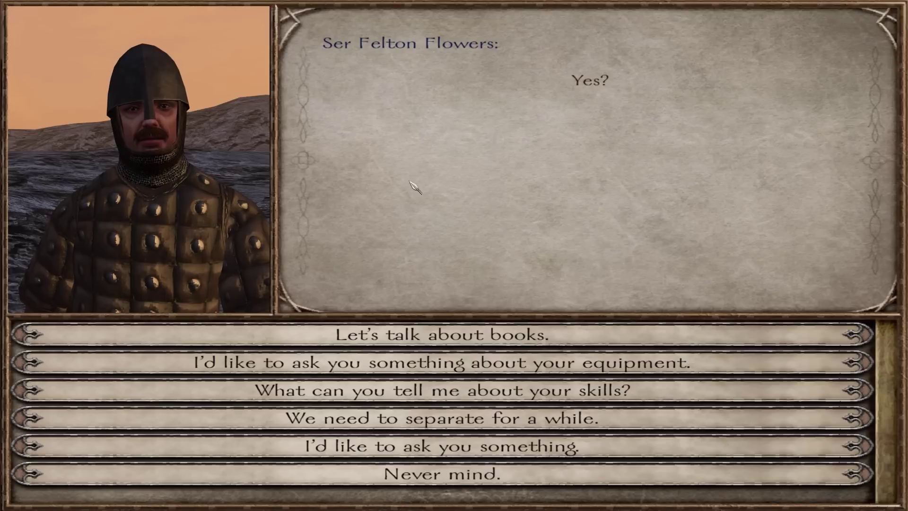
# Step: End the conversation with the companion, leave the party screen, and save the game
pyautogui.click(470, 472)
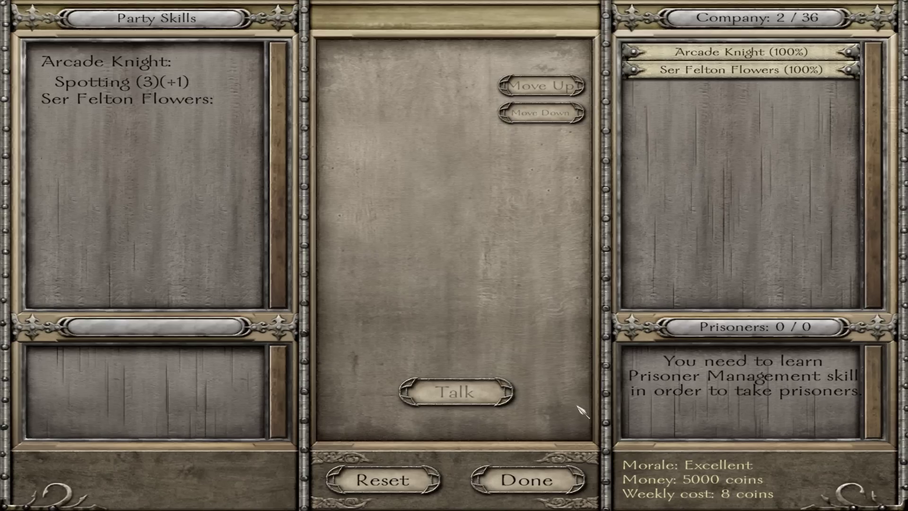
pyautogui.click(761, 70)
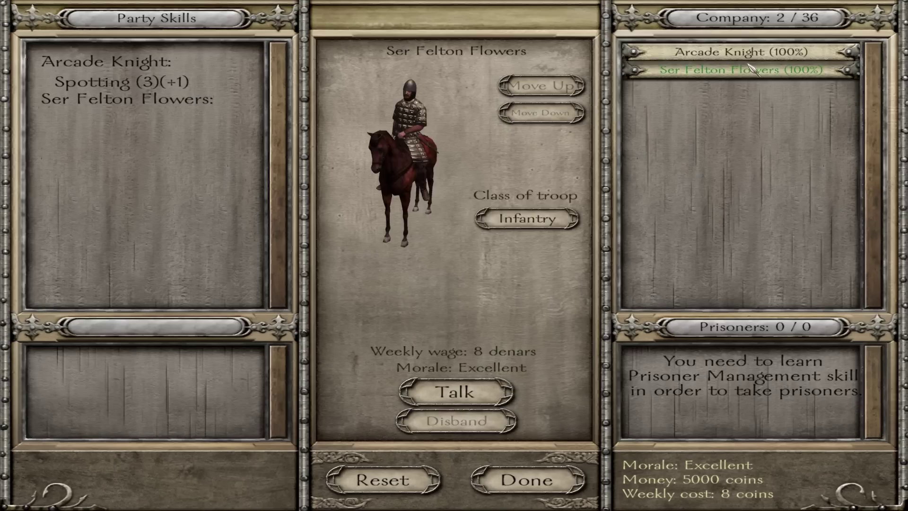
pyautogui.click(529, 481)
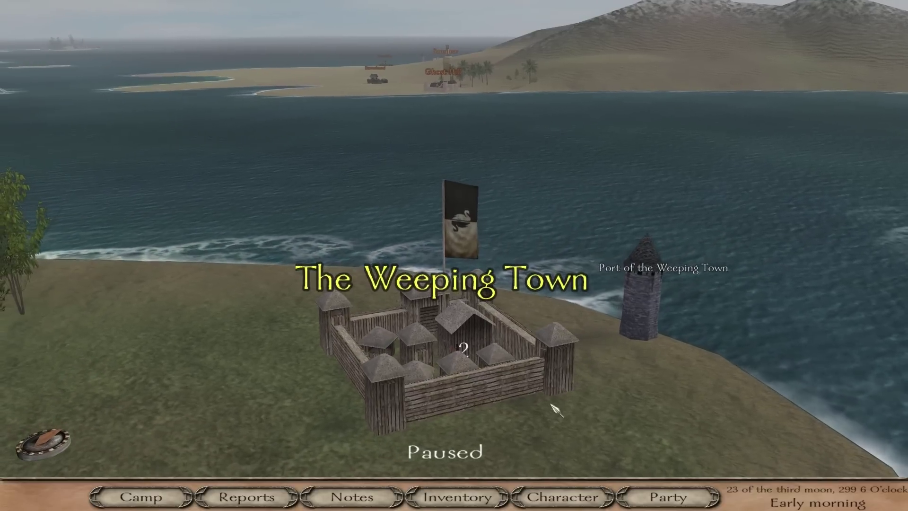
pyautogui.press('Escape')
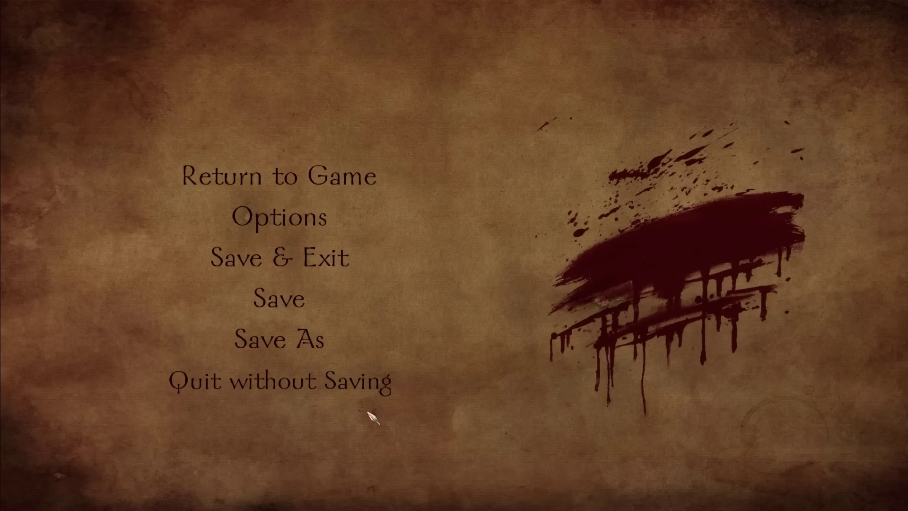
pyautogui.click(280, 301)
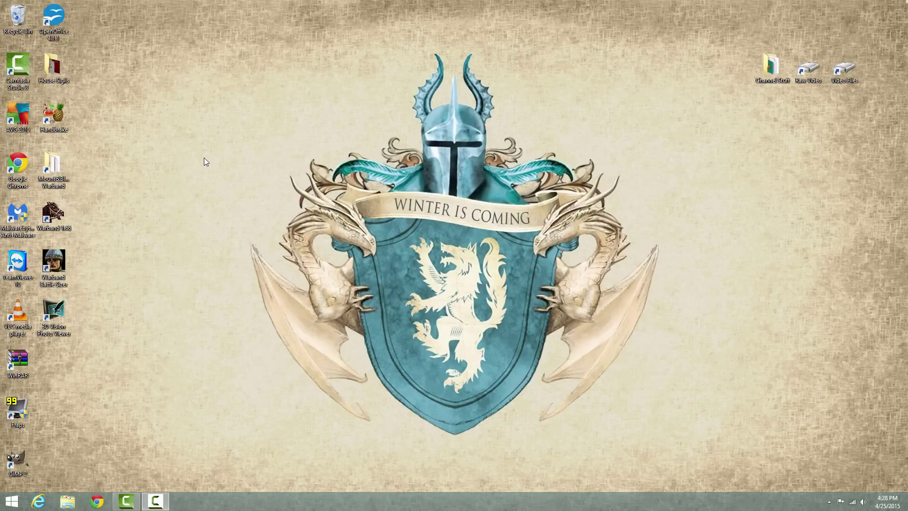
# Step: Switch to File Explorer and open the Mount&Blade Warband folder in Program Files (x86) on Local Disk (C:)
pyautogui.click(54, 167)
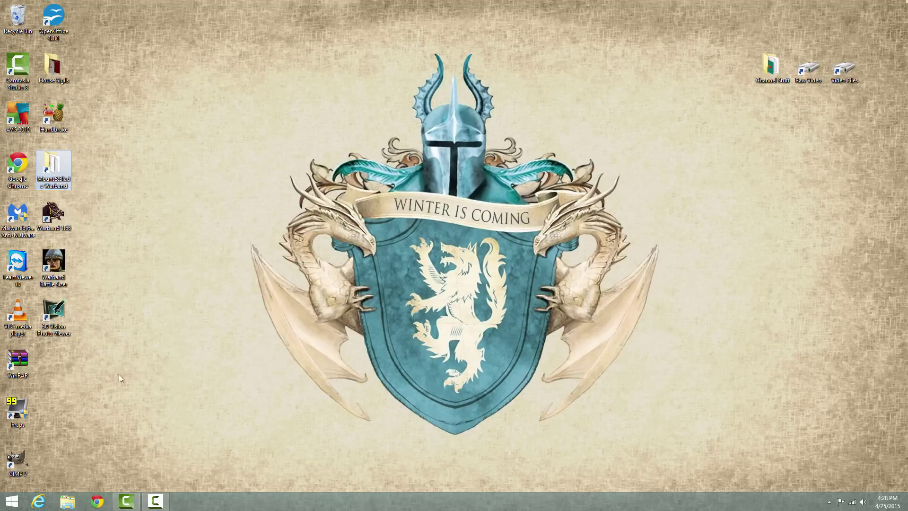
pyautogui.click(67, 501)
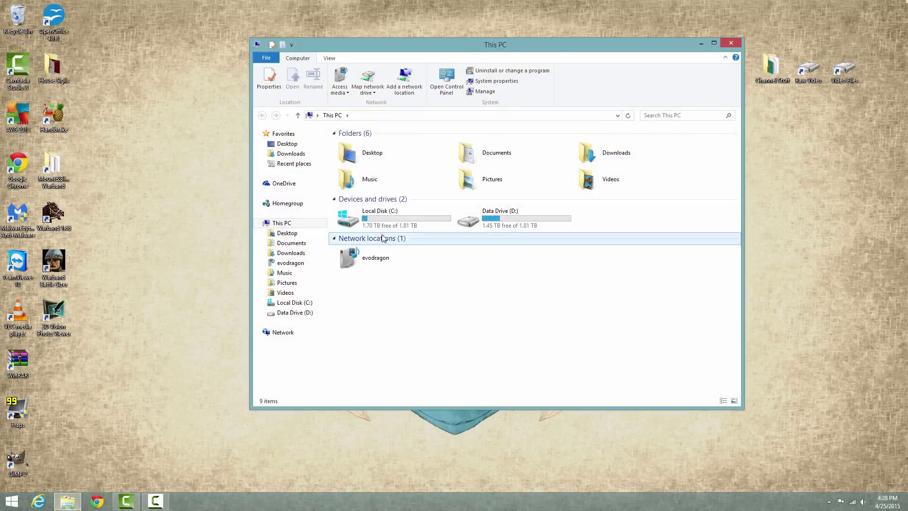
pyautogui.click(375, 217)
pyautogui.doubleClick(369, 226)
pyautogui.doubleClick(369, 228)
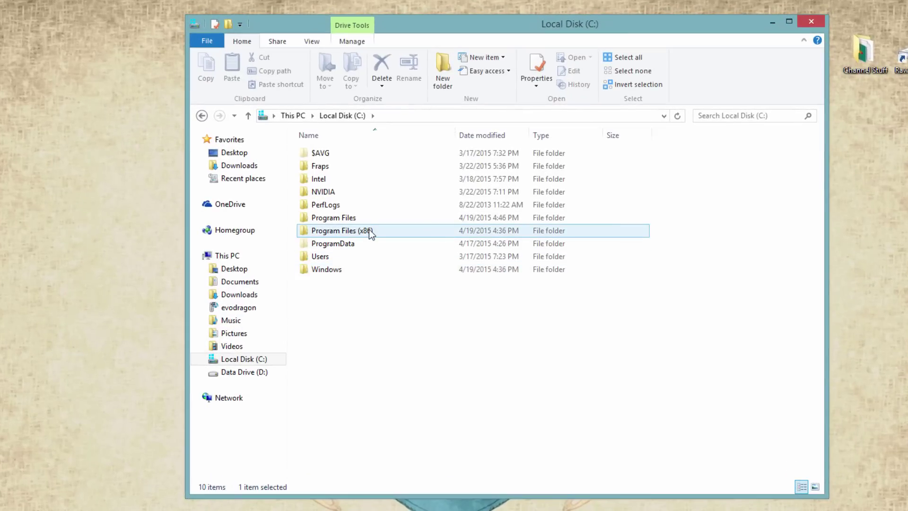
pyautogui.scroll(-1, 416, 283)
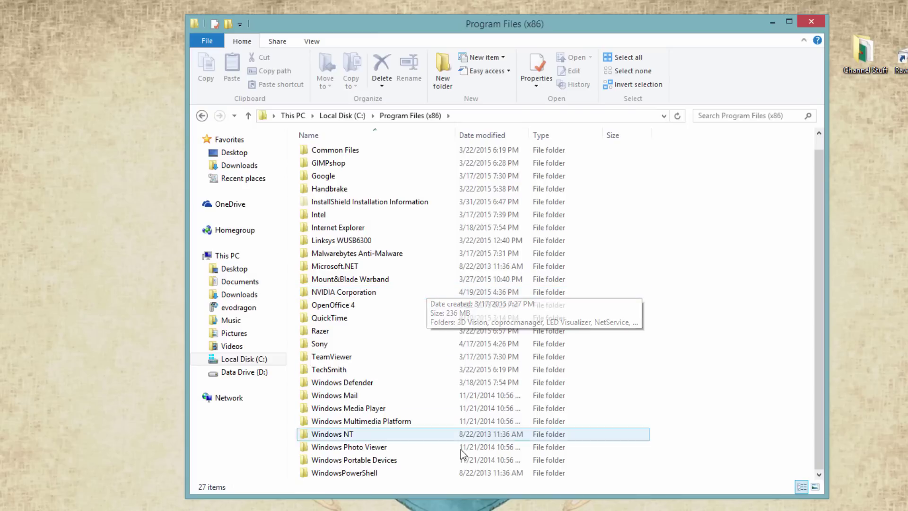
pyautogui.doubleClick(390, 280)
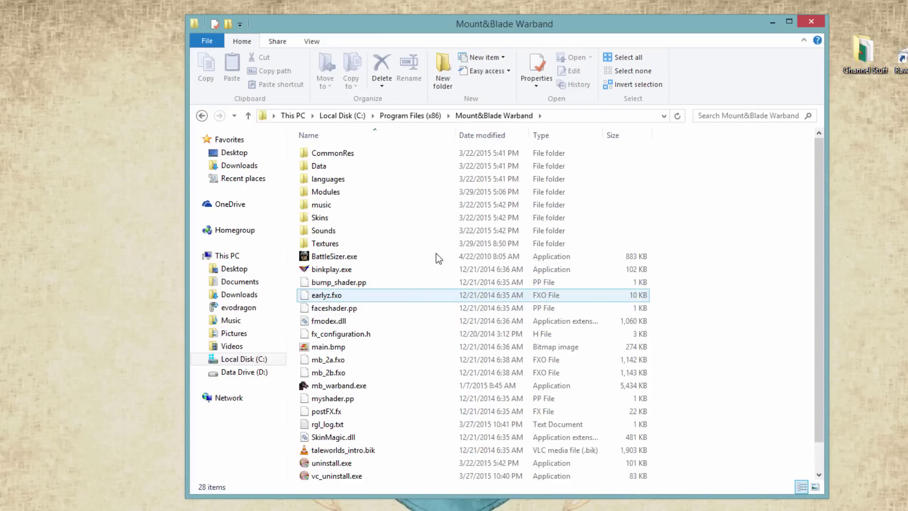
# Step: Open the Modules folder inside Mount&Blade Warband and reposition the window
pyautogui.moveTo(439, 29); pyautogui.dragTo(450, 11)
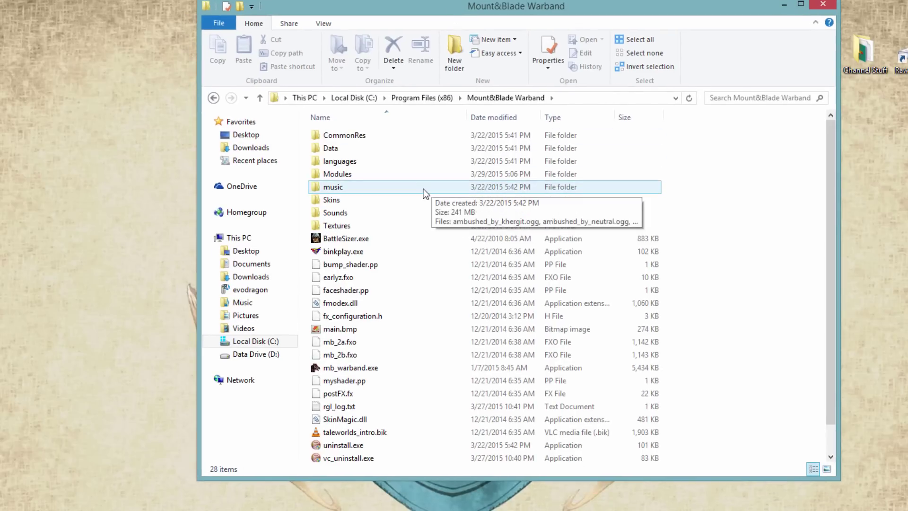
pyautogui.click(379, 177)
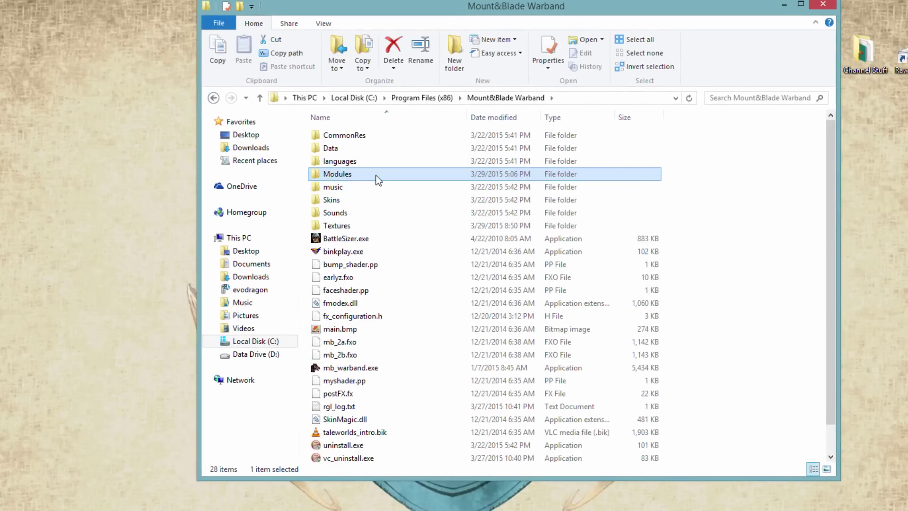
pyautogui.doubleClick(378, 180)
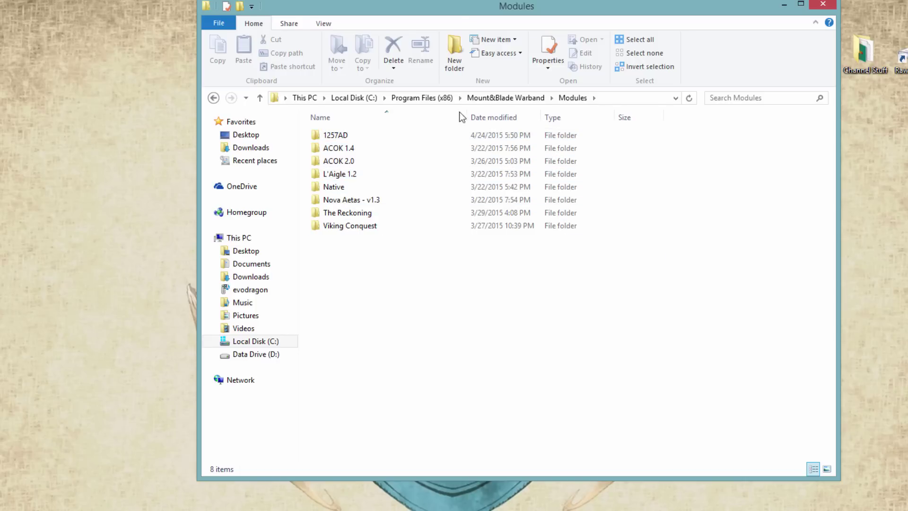
pyautogui.moveTo(454, 5); pyautogui.dragTo(459, 46)
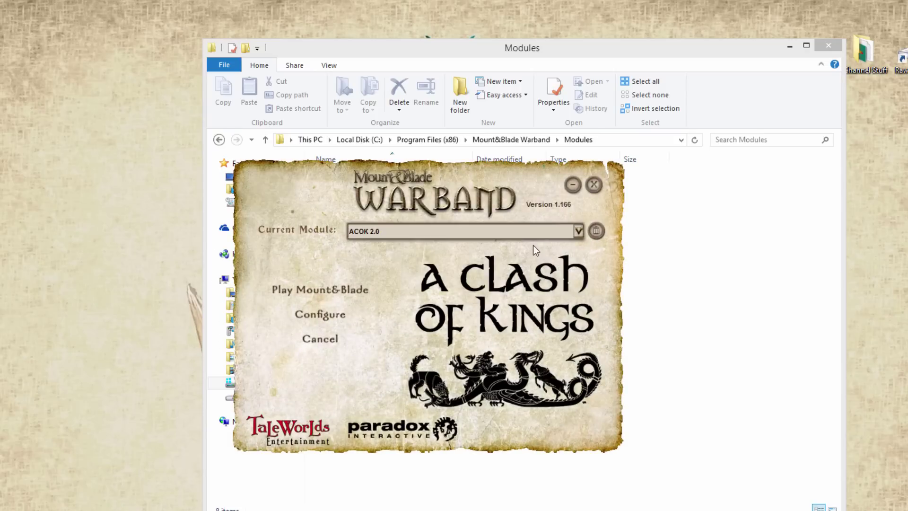
# Step: Look through the installed modules in the Warband launcher and close the launcher
pyautogui.click(578, 231)
pyautogui.click(577, 231)
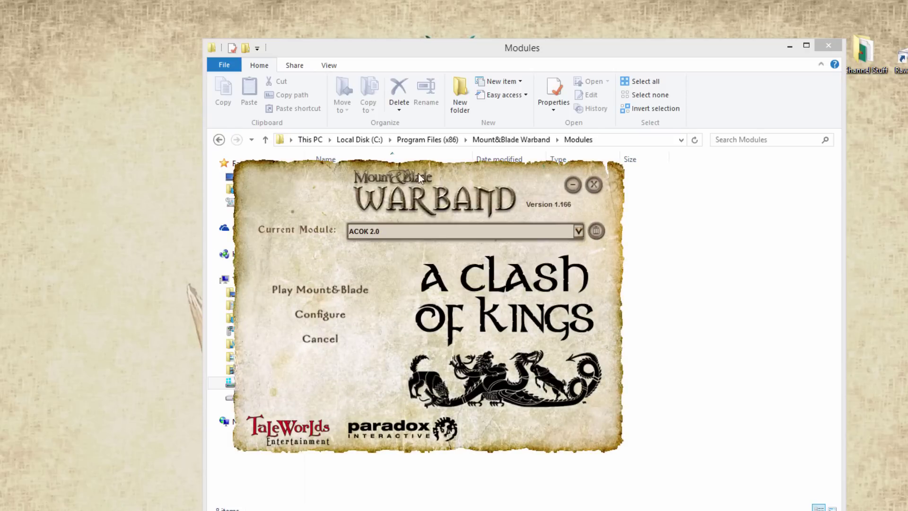
pyautogui.click(570, 231)
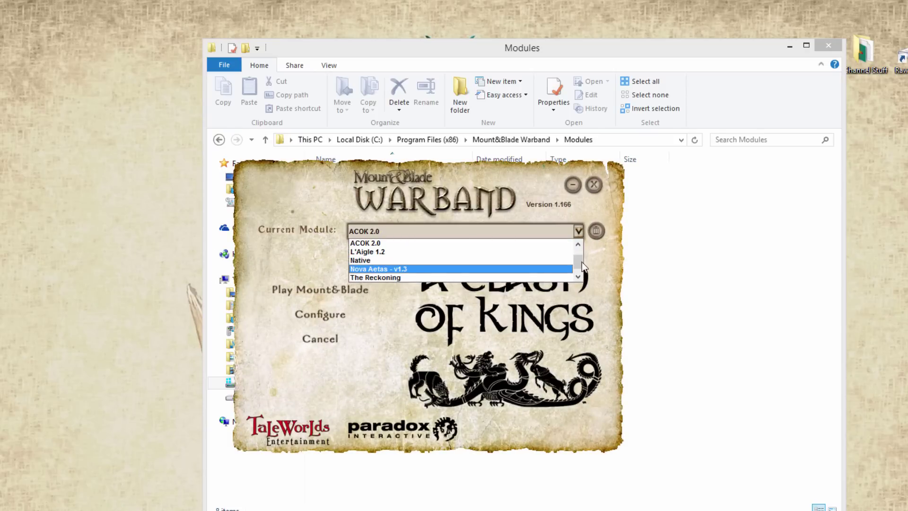
pyautogui.scroll(1, 582, 262)
pyautogui.click(592, 183)
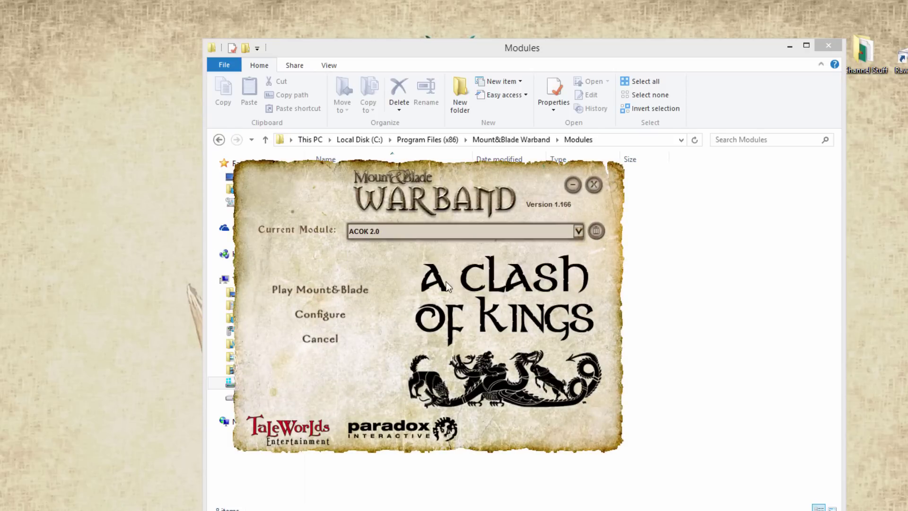
pyautogui.click(595, 186)
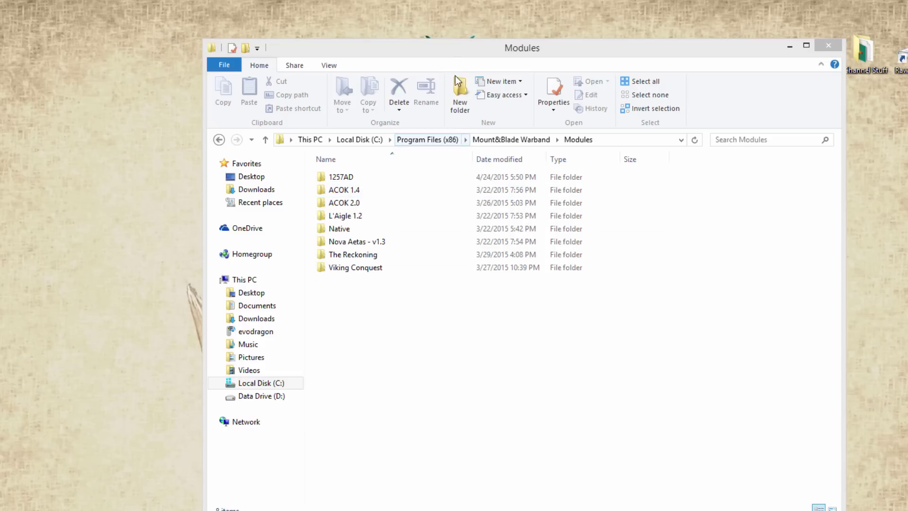
# Step: Open the ACOK 2.0 module folder and locate troops.txt among its files
pyautogui.moveTo(457, 47); pyautogui.dragTo(394, 45)
pyautogui.click(302, 203)
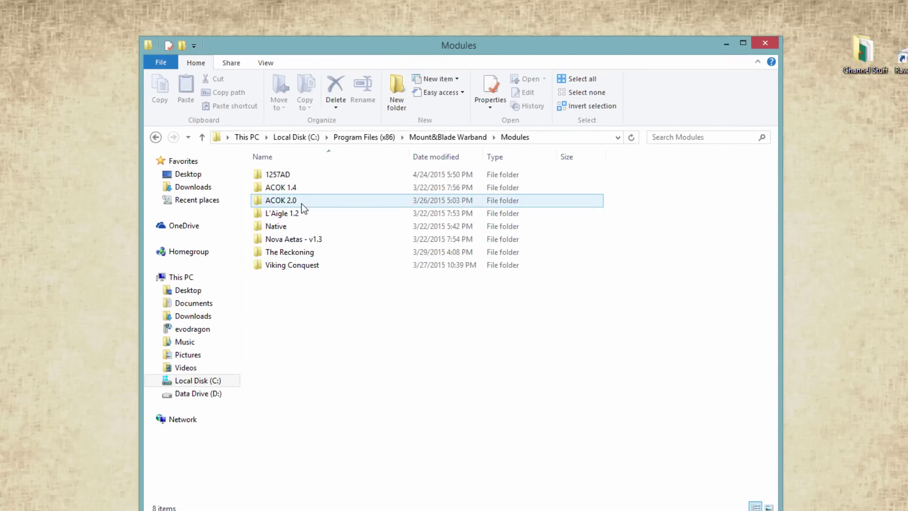
pyautogui.doubleClick(302, 203)
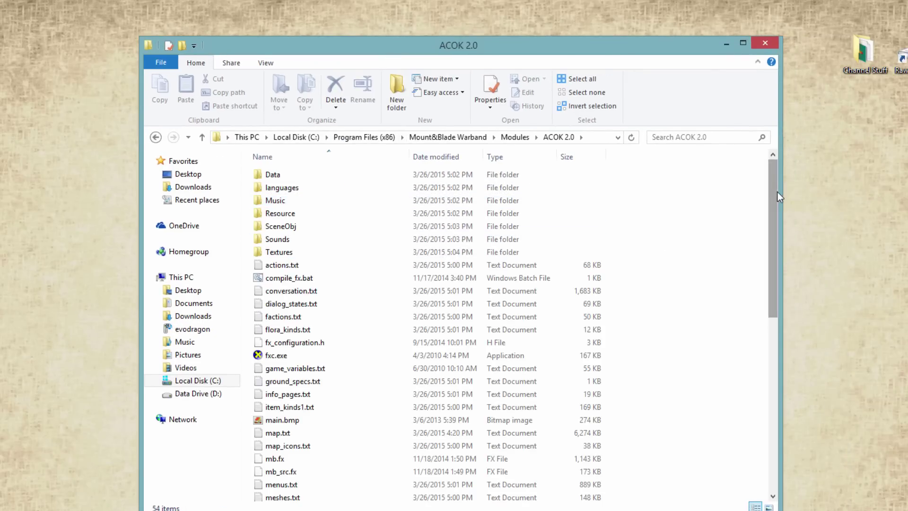
pyautogui.moveTo(772, 195); pyautogui.dragTo(767, 392)
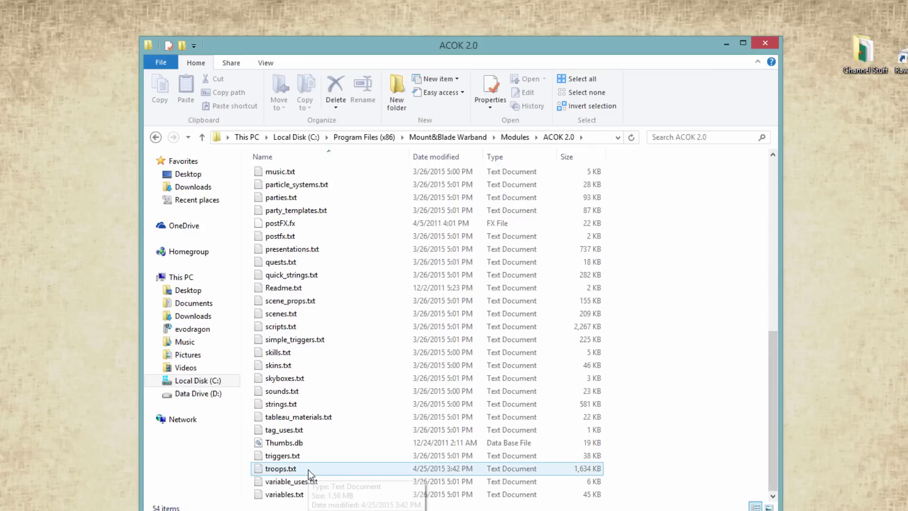
pyautogui.moveTo(775, 443); pyautogui.dragTo(626, 243)
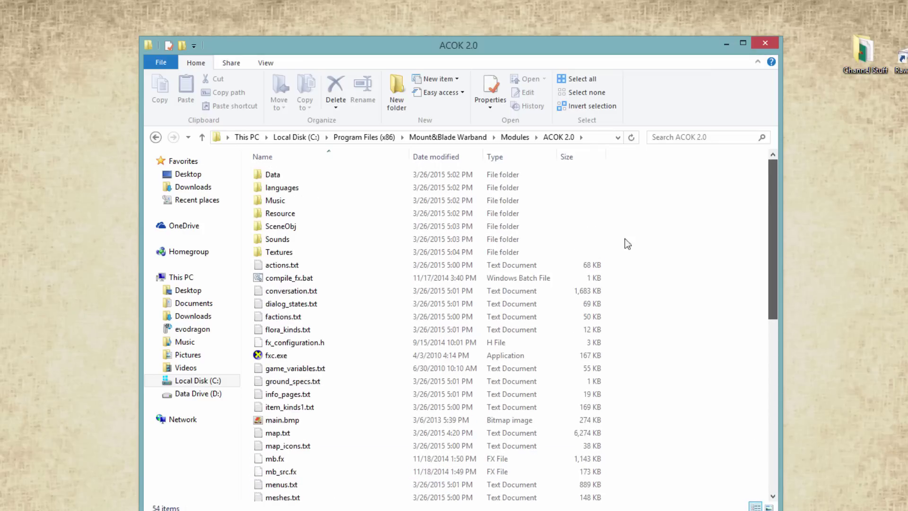
pyautogui.click(156, 137)
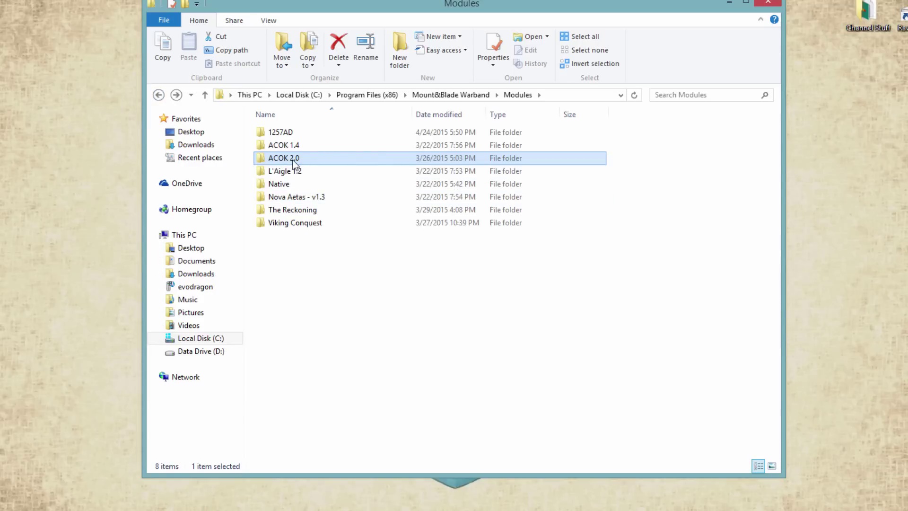
pyautogui.doubleClick(290, 202)
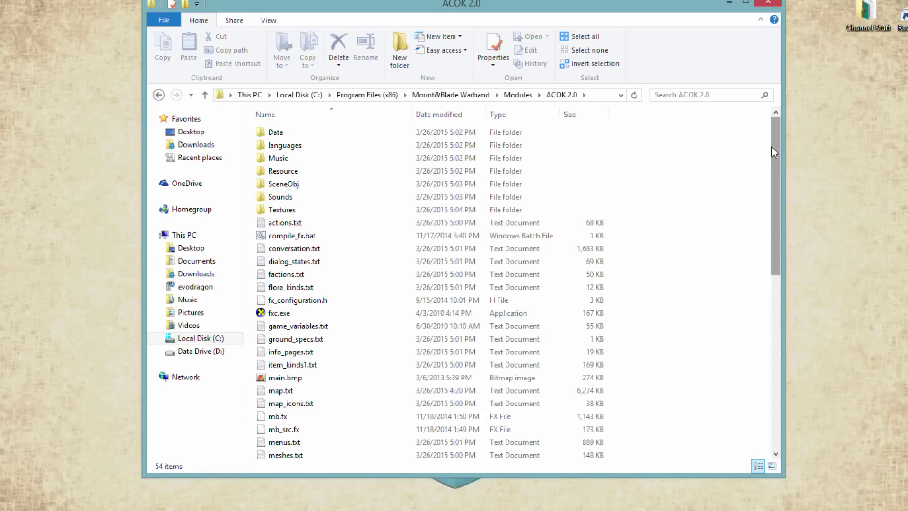
pyautogui.moveTo(771, 147); pyautogui.dragTo(776, 337)
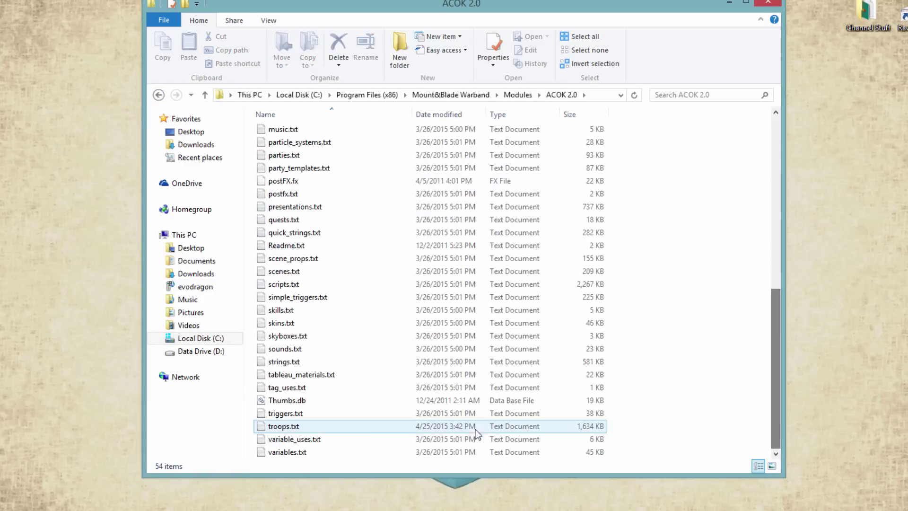
# Step: View the contents of troops.txt in Notepad and close the file
pyautogui.doubleClick(322, 428)
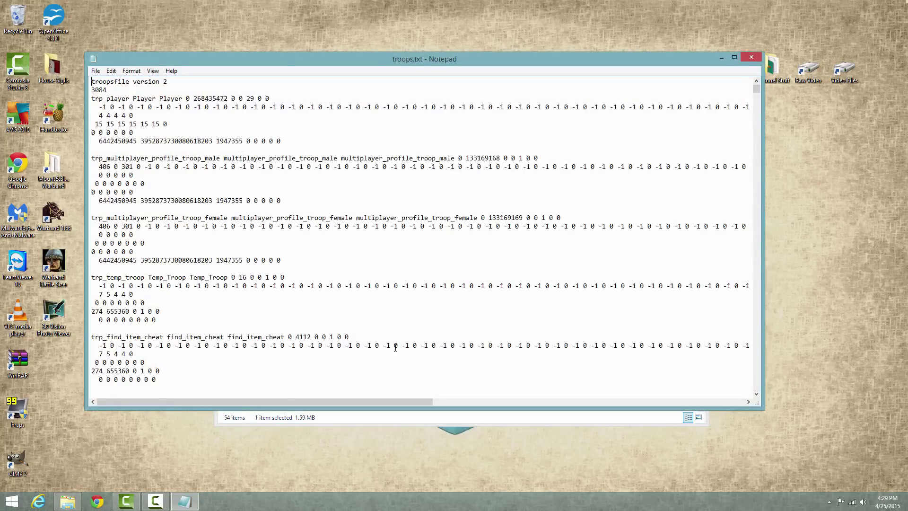
pyautogui.moveTo(486, 58); pyautogui.dragTo(464, 59)
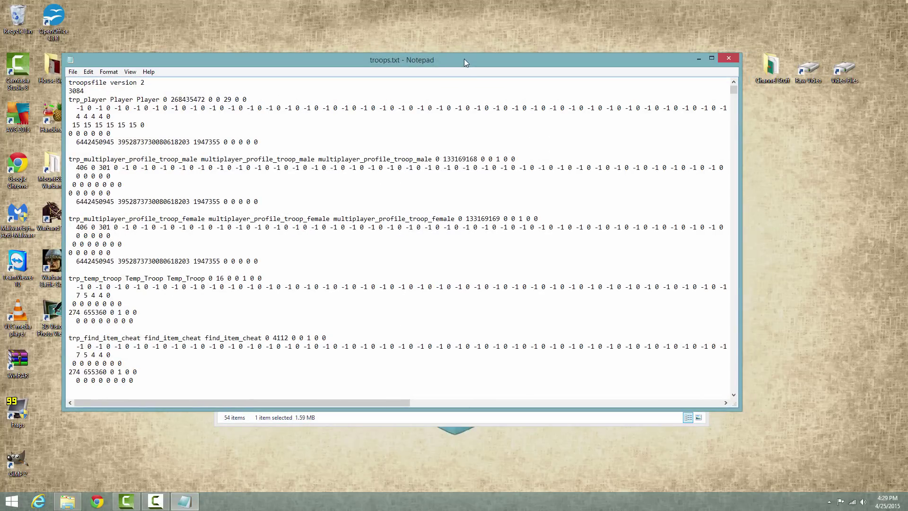
pyautogui.click(728, 58)
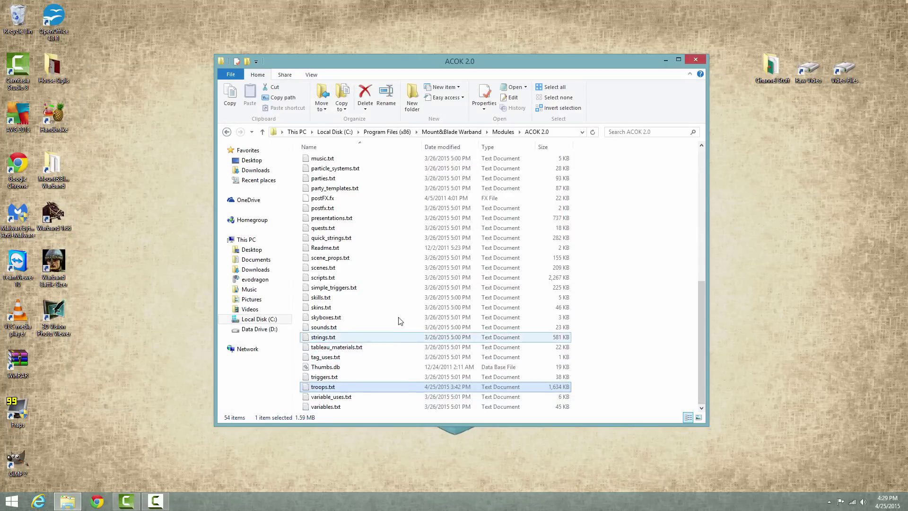
# Step: Display the security properties of troops.txt
pyautogui.rightClick(357, 387)
pyautogui.click(359, 414)
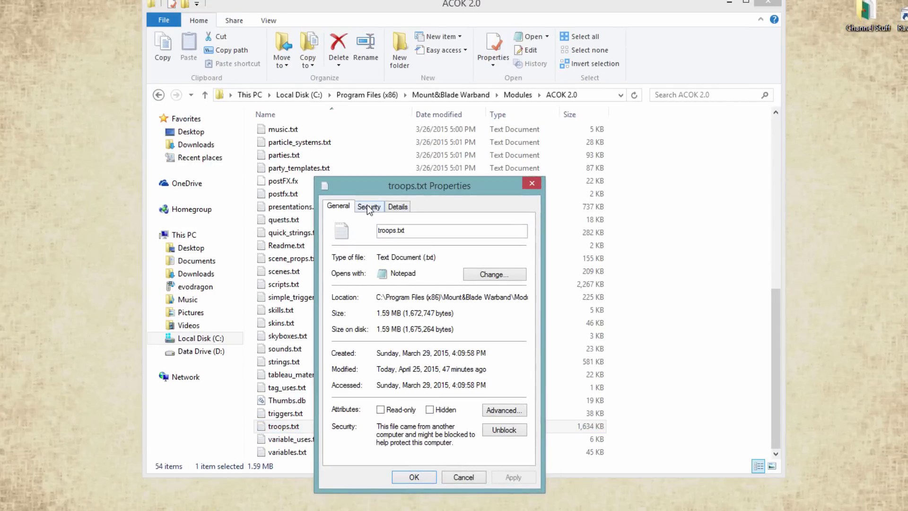
pyautogui.click(368, 208)
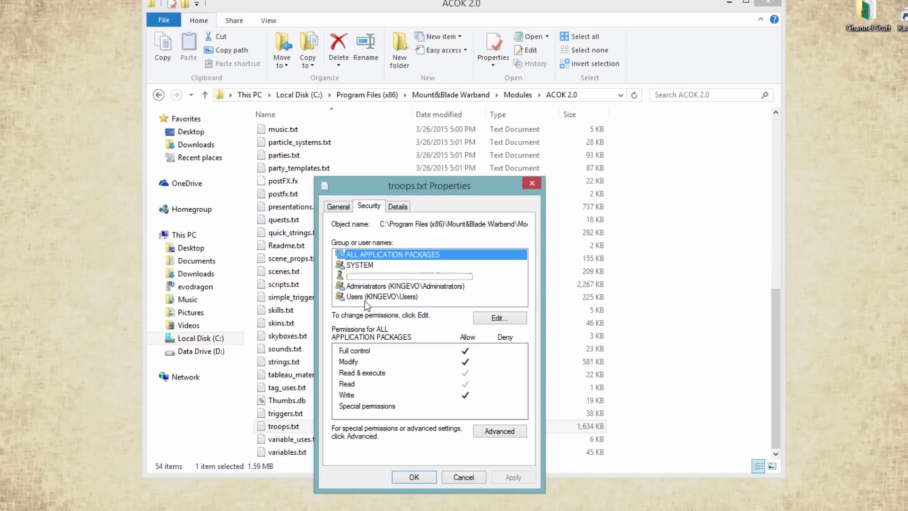
# Step: Examine the permissions on troops.txt for SYSTEM, the personal account, Administrators, Users and ALL APPLICATION PACKAGES
pyautogui.click(362, 265)
pyautogui.click(366, 276)
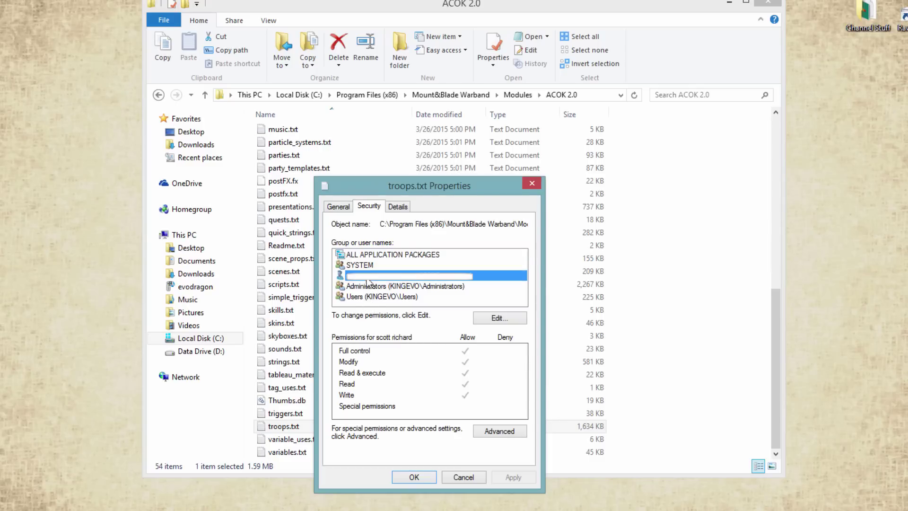
pyautogui.click(368, 286)
pyautogui.click(369, 297)
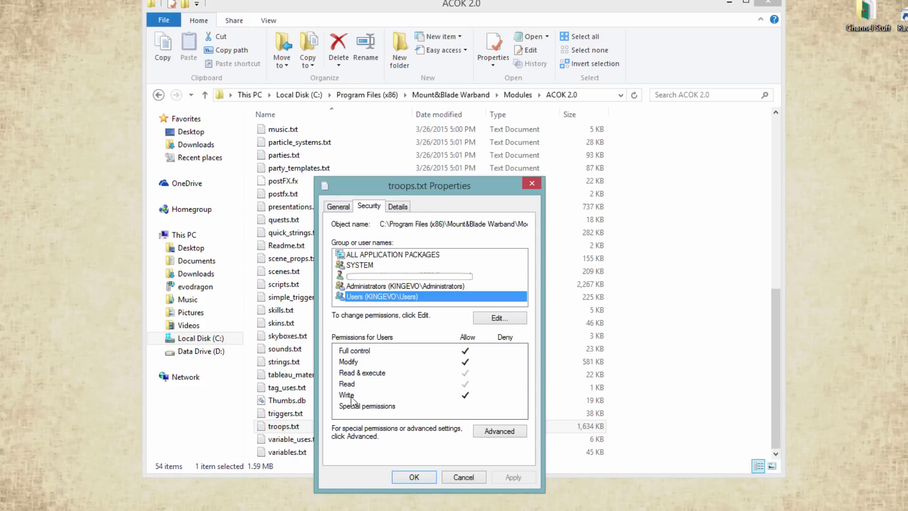
pyautogui.click(373, 284)
pyautogui.click(368, 265)
pyautogui.click(367, 255)
pyautogui.click(367, 265)
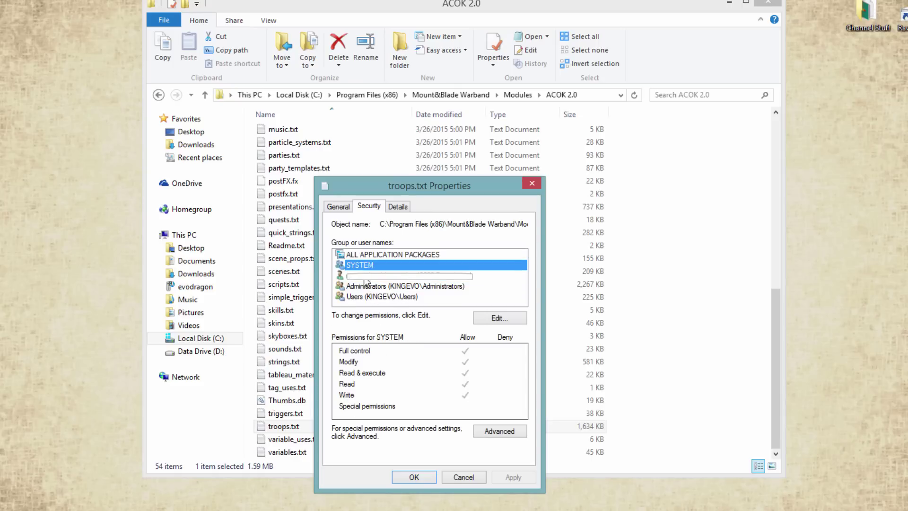
pyautogui.click(364, 287)
pyautogui.click(362, 296)
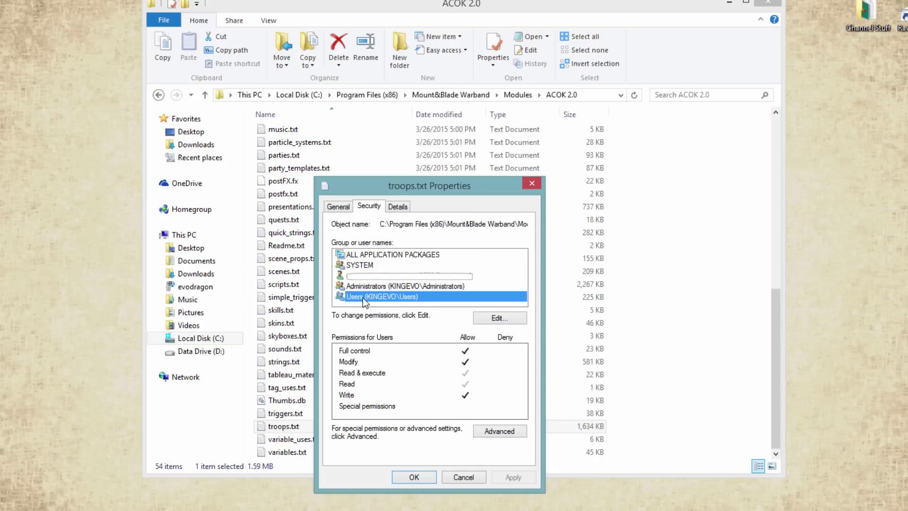
# Step: Review the editable permissions of ALL APPLICATION PACKAGES on troops.txt and close the file's properties
pyautogui.click(495, 321)
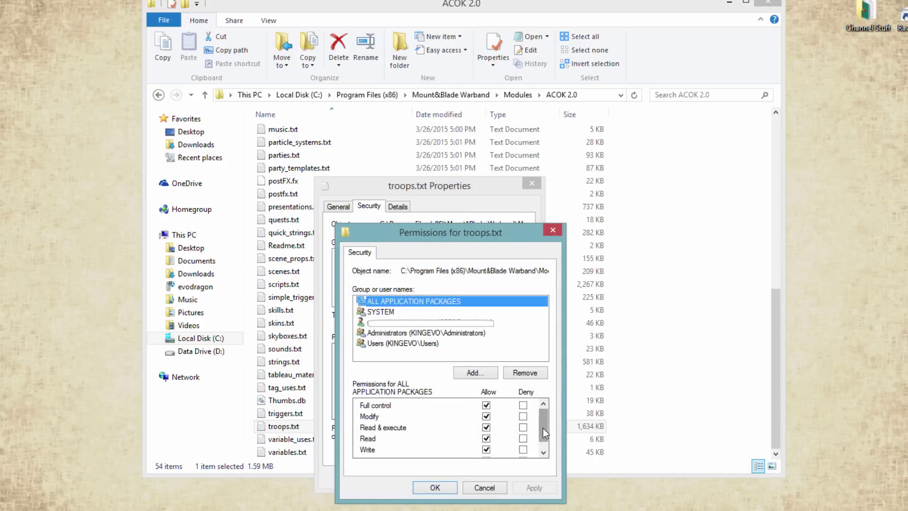
pyautogui.moveTo(543, 427); pyautogui.dragTo(543, 434)
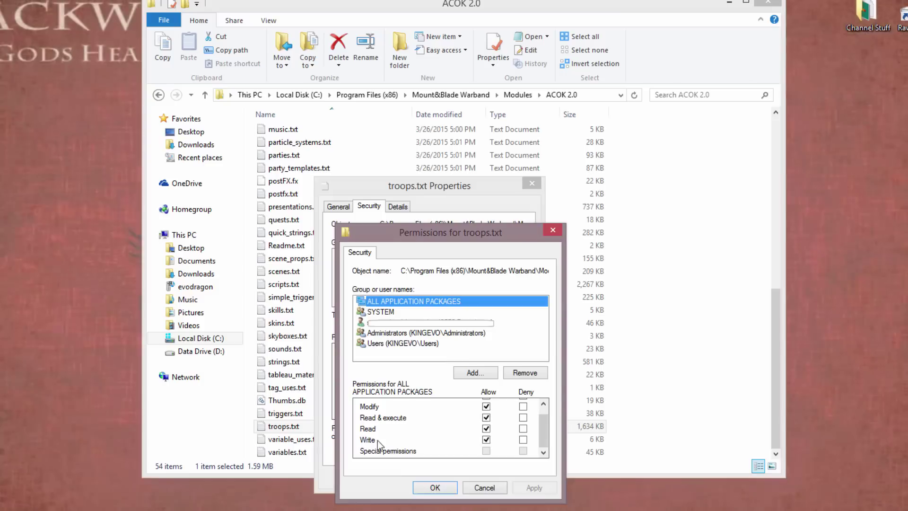
pyautogui.scroll(1, 543, 433)
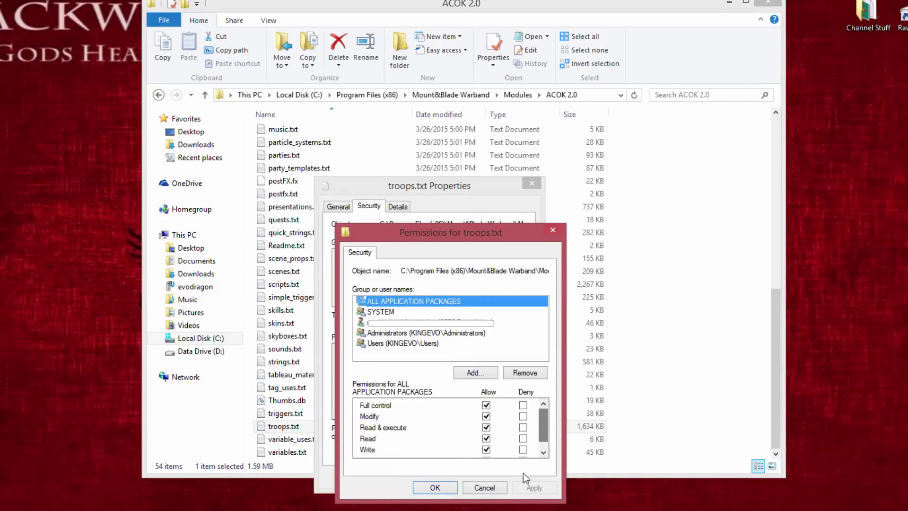
pyautogui.click(434, 487)
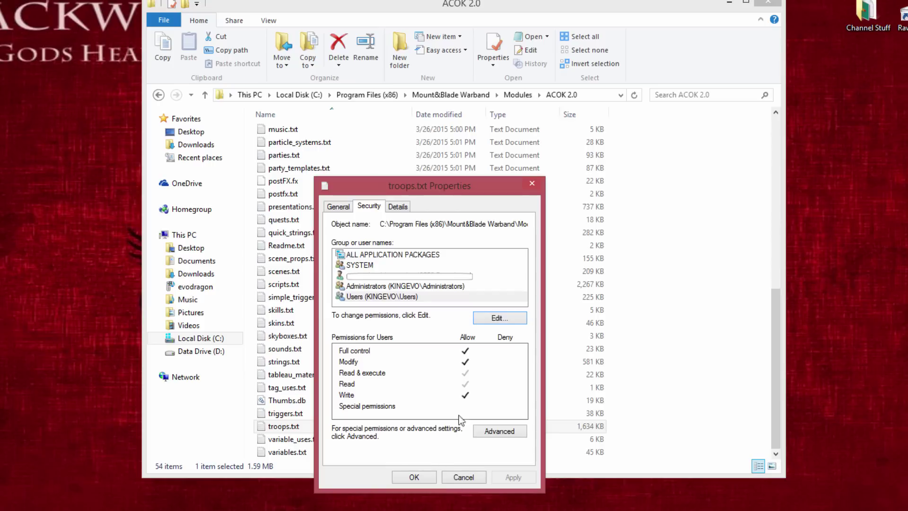
pyautogui.click(414, 478)
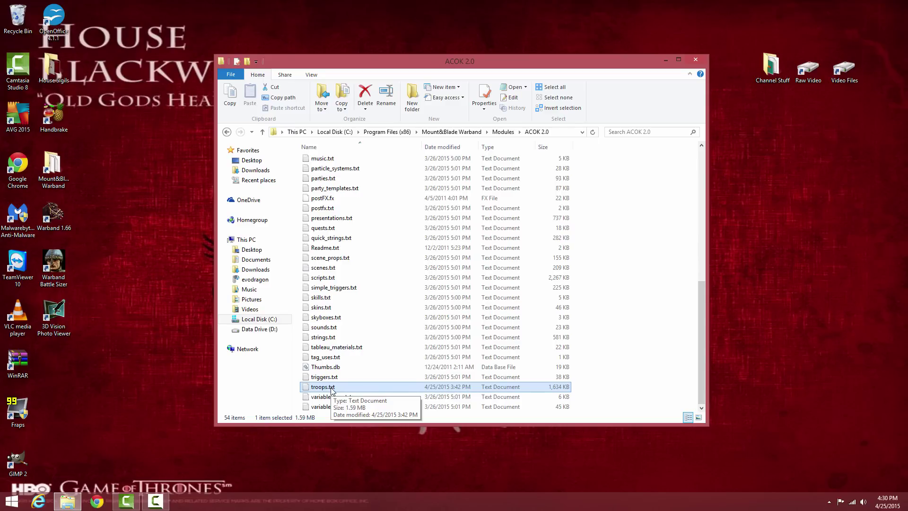
# Step: Copy troops.txt from the ACOK 2.0 folder to the desktop as a backup
pyautogui.rightClick(331, 388)
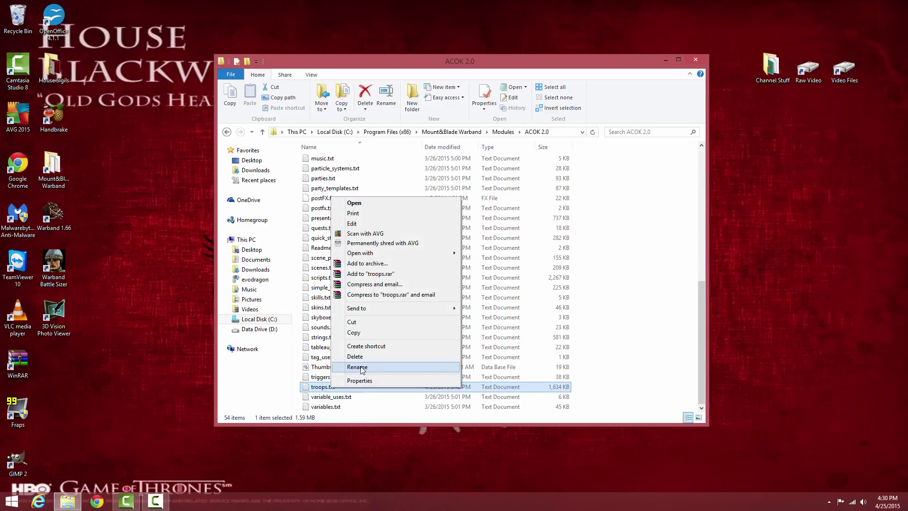
pyautogui.click(363, 332)
pyautogui.rightClick(137, 311)
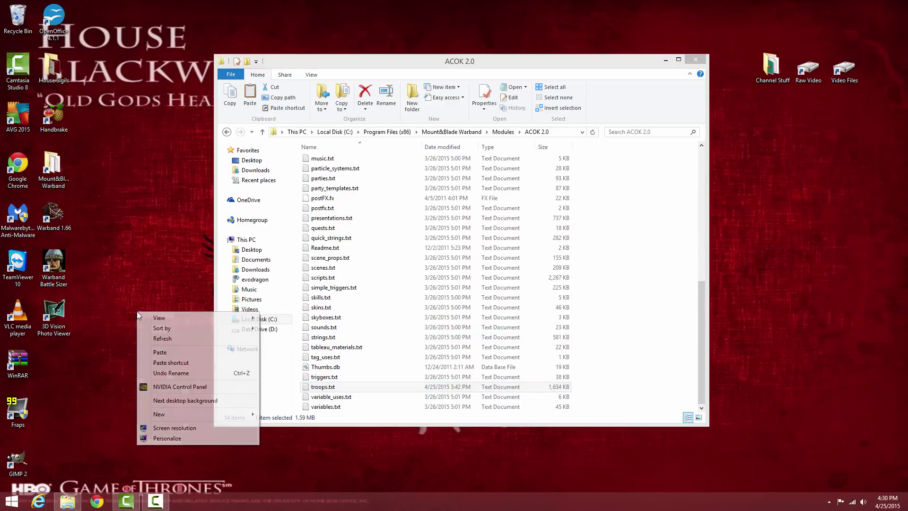
pyautogui.click(159, 352)
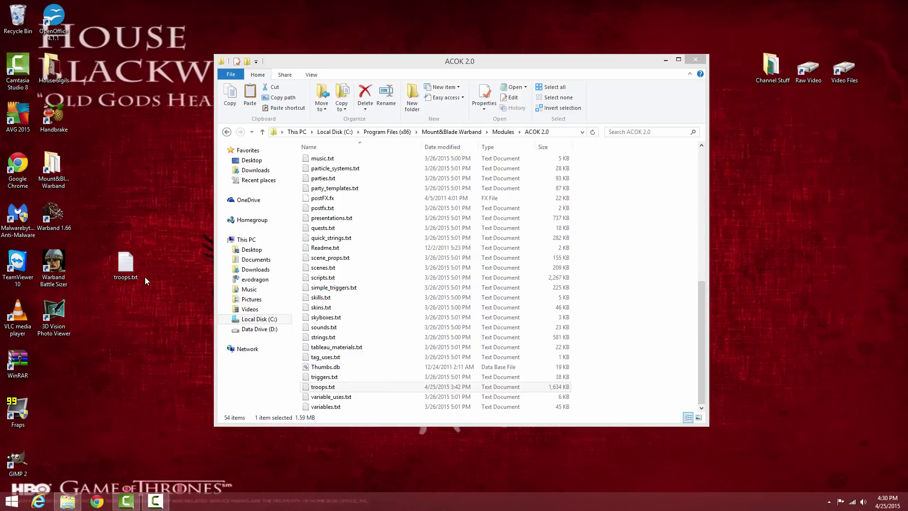
# Step: Open the troops.txt in the ACOK 2.0 folder with Notepad and maximize its window
pyautogui.click(333, 388)
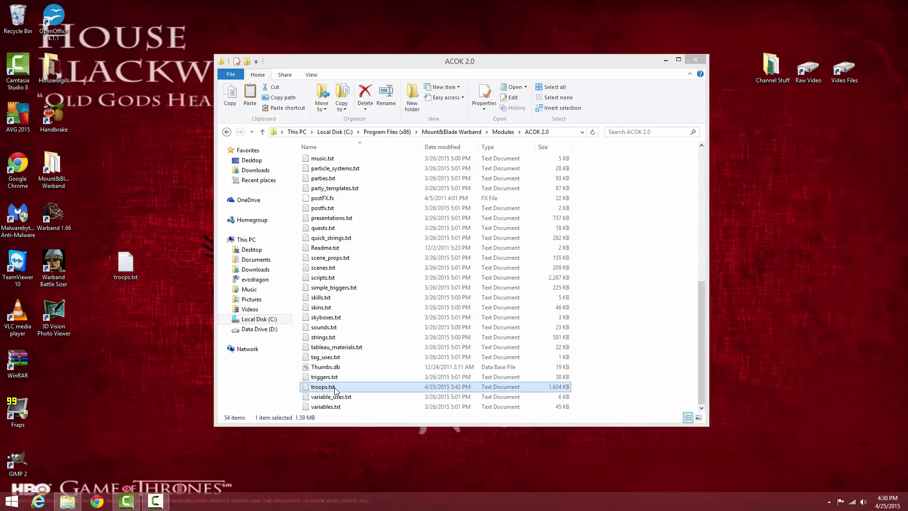
pyautogui.doubleClick(334, 387)
pyautogui.moveTo(422, 68); pyautogui.dragTo(503, 62)
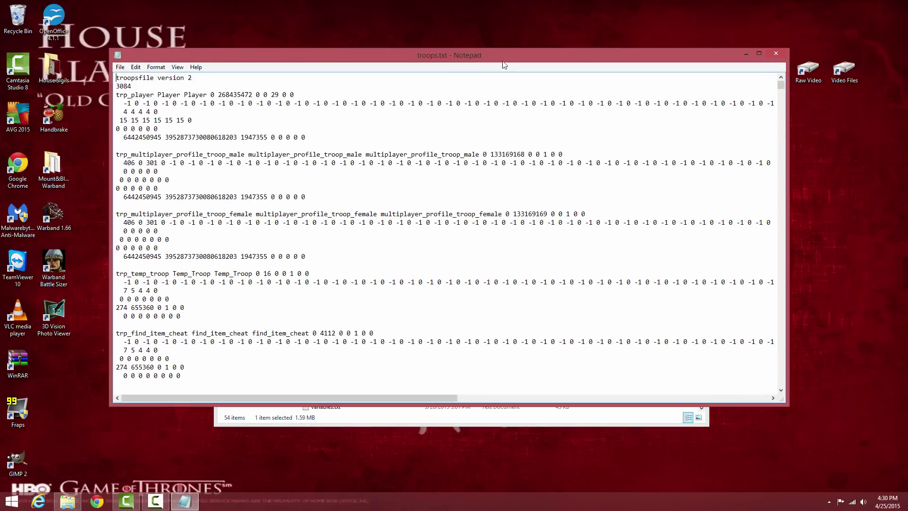
pyautogui.click(758, 54)
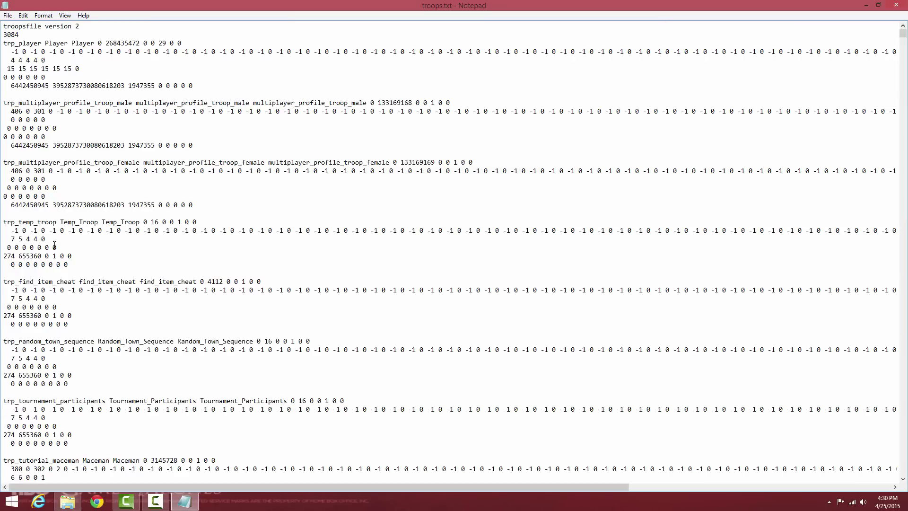
# Step: Look through the troop entries at the beginning of troops.txt, from the player to the arena training fighters, and return to the start
pyautogui.scroll(-7, 54, 245)
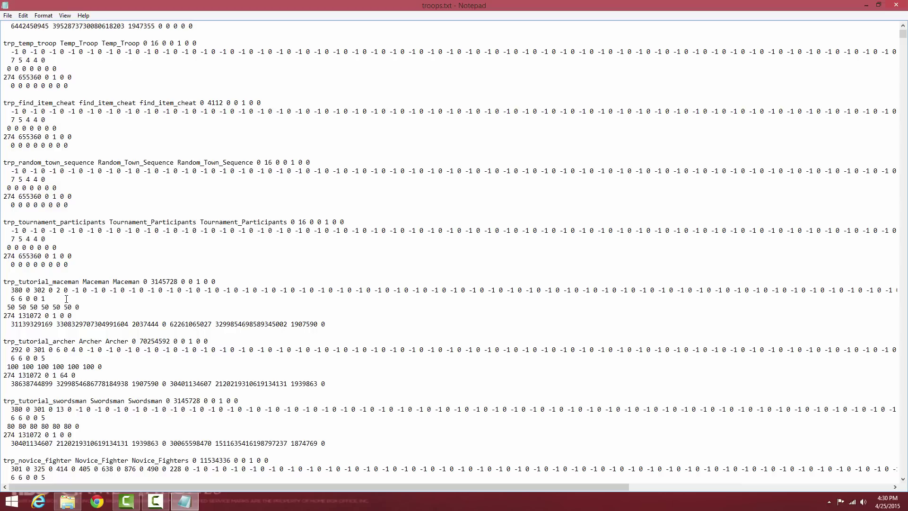
pyautogui.scroll(-3, 77, 301)
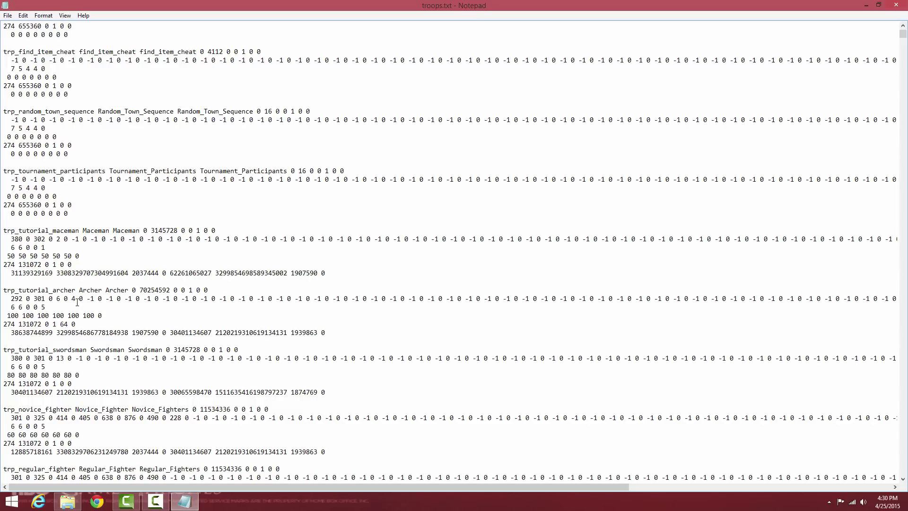
pyautogui.scroll(5, 78, 302)
pyautogui.scroll(-1, 79, 303)
pyautogui.scroll(-10, 79, 303)
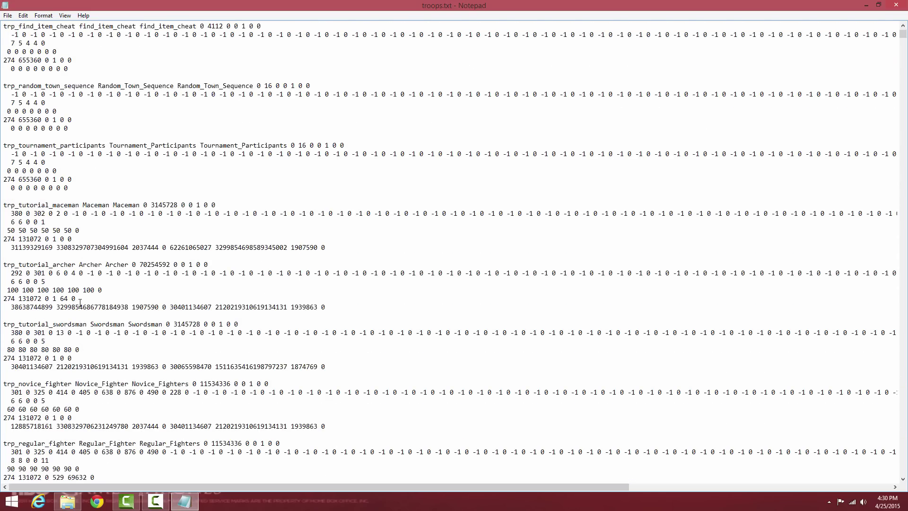
pyautogui.scroll(9, 83, 304)
pyautogui.scroll(5, 82, 304)
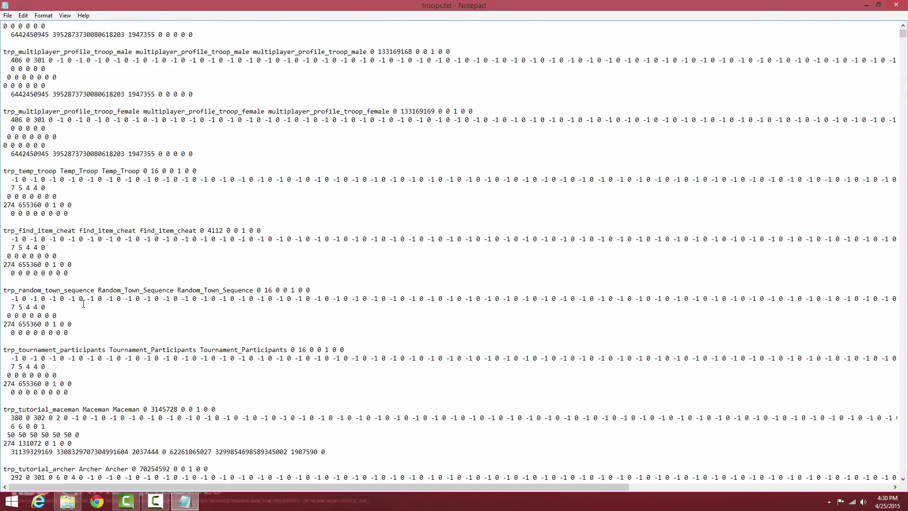
pyautogui.scroll(-20, 83, 303)
pyautogui.scroll(-19, 84, 303)
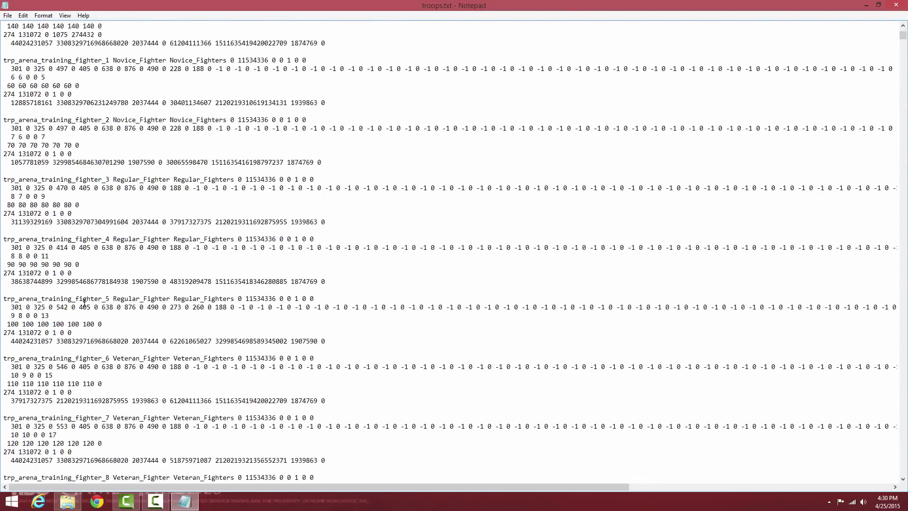
pyautogui.scroll(20, 85, 301)
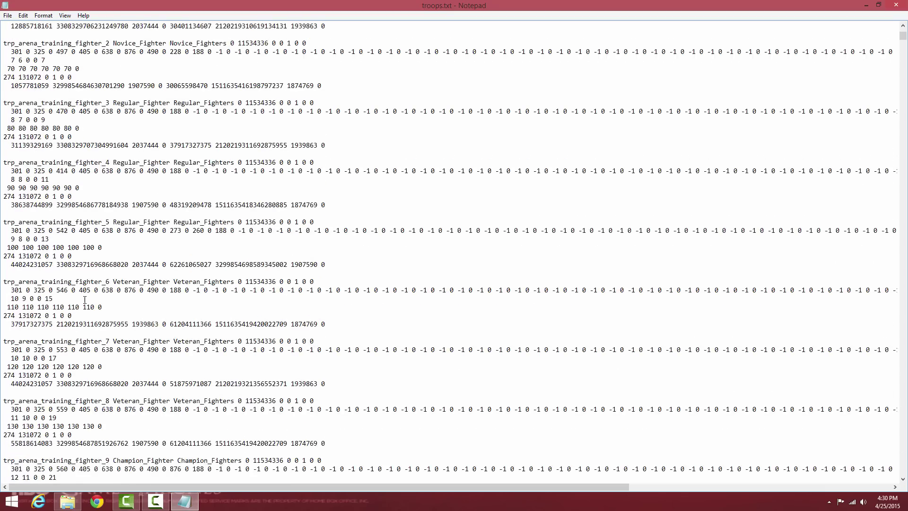
pyautogui.scroll(4, 85, 296)
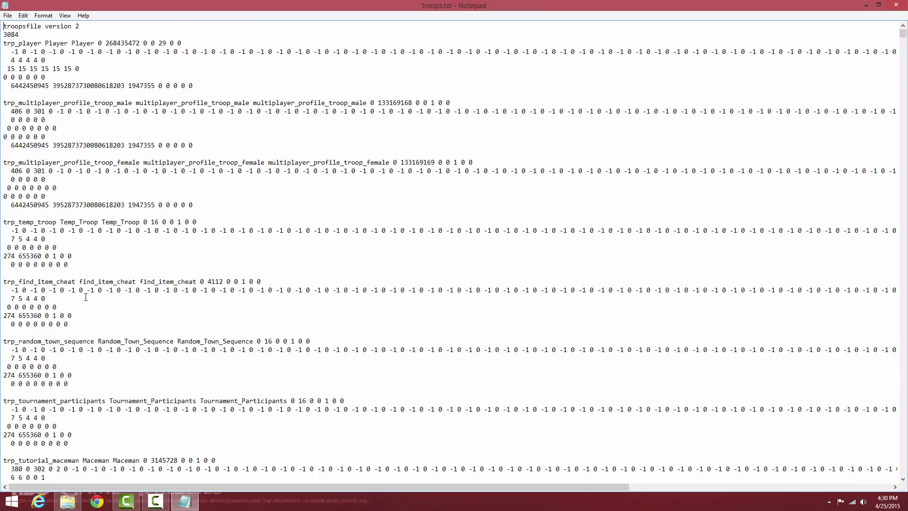
# Step: Search troops.txt for "felton" and bring the full trp_npc5 entry into view
pyautogui.click(24, 16)
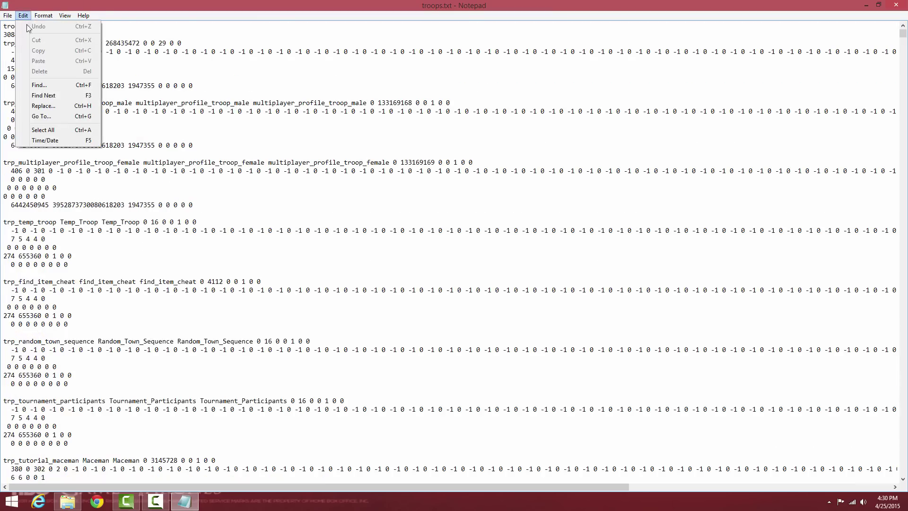
pyautogui.click(42, 86)
pyautogui.moveTo(122, 84); pyautogui.dragTo(225, 103)
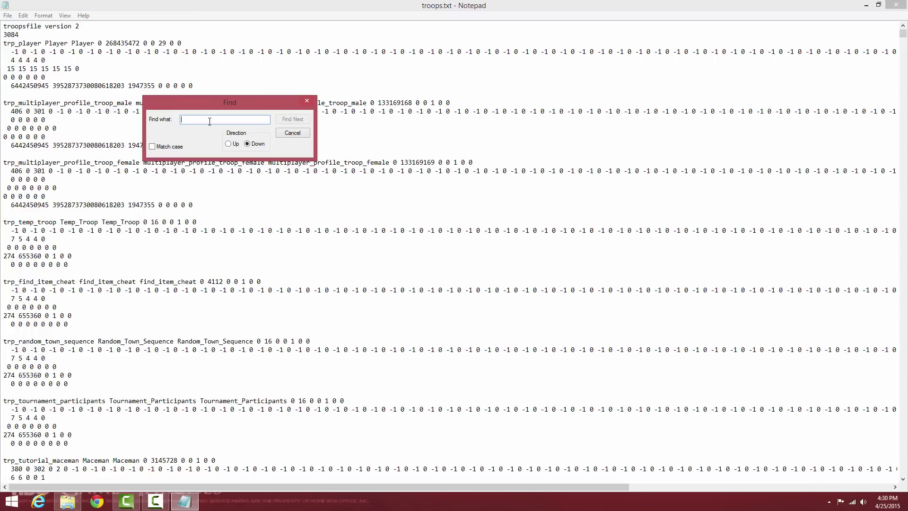
pyautogui.write('felton')
pyautogui.click(303, 119)
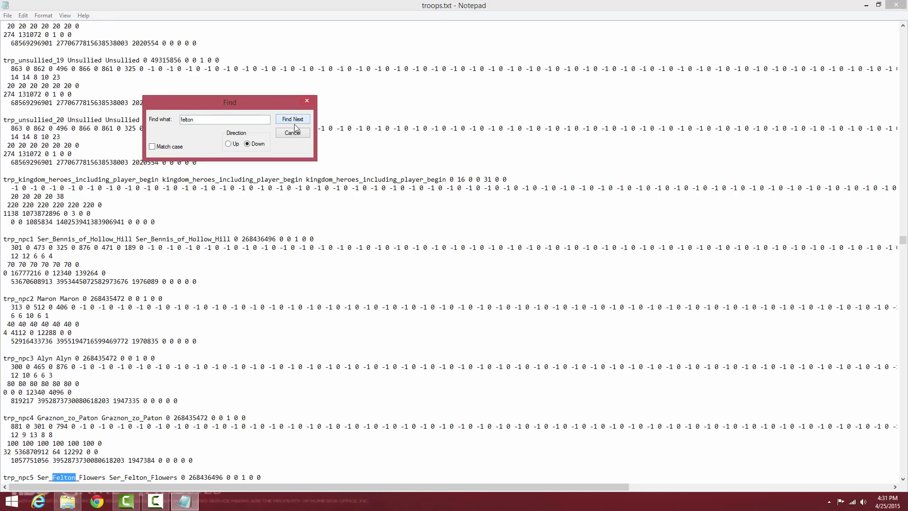
pyautogui.click(308, 99)
pyautogui.scroll(-3, 255, 288)
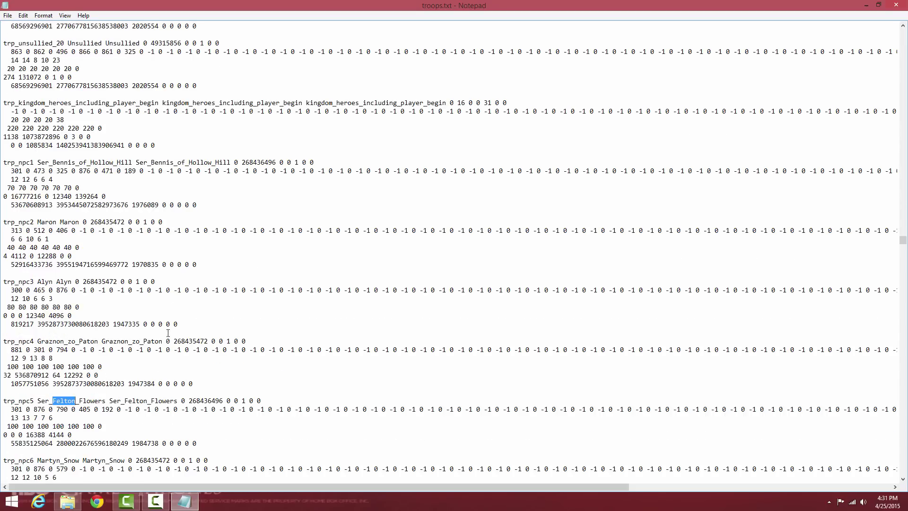
pyautogui.scroll(-1, 149, 176)
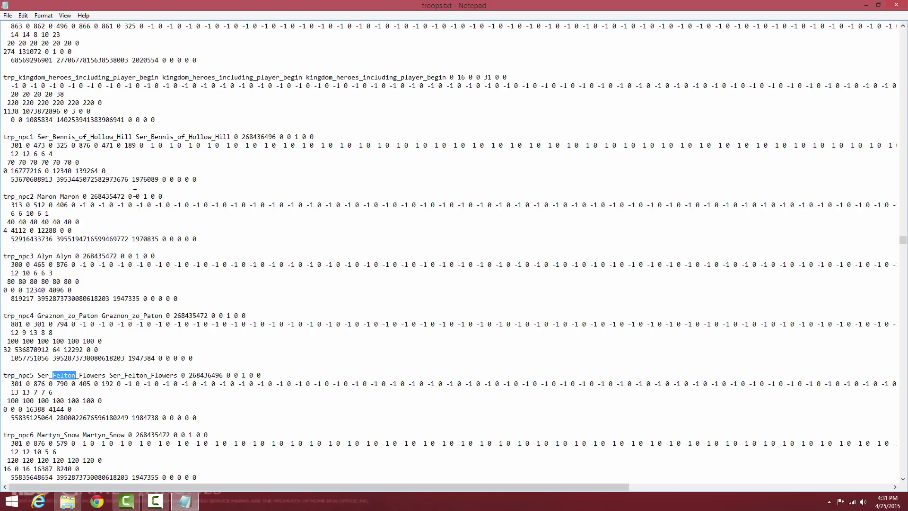
pyautogui.scroll(-3, 110, 224)
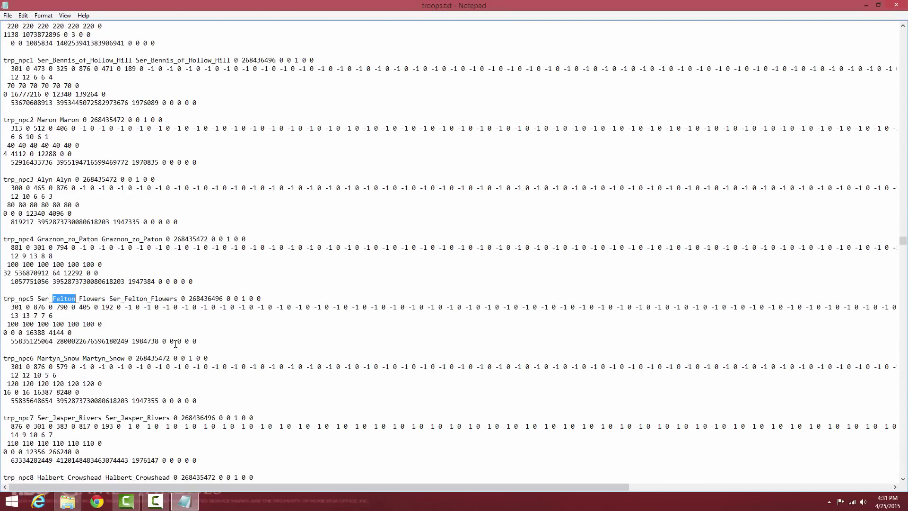
# Step: Replace the first Ser_Felton_Flowers in the trp_npc5 line with Arcade_Son, using an underscore between the words
pyautogui.click(40, 299)
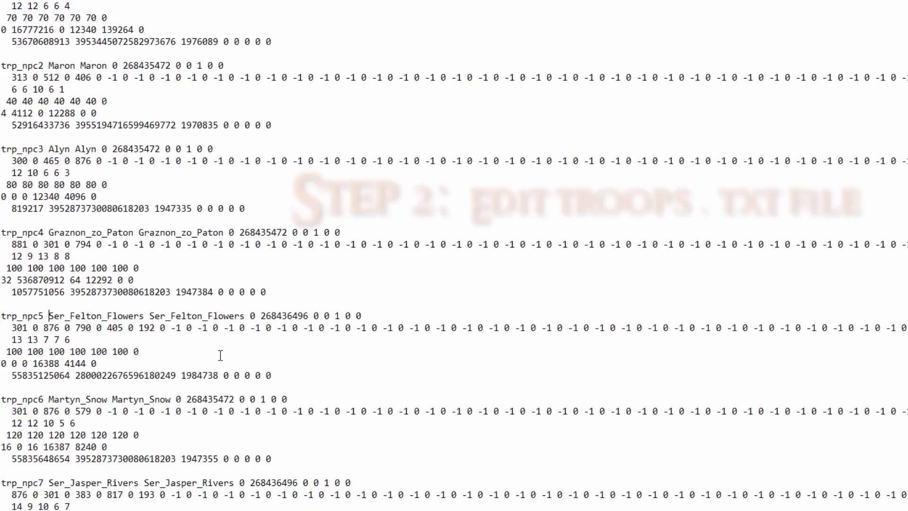
pyautogui.press('Delete')
pyautogui.press('Delete')
pyautogui.press('Delete')
pyautogui.press('Delete')
pyautogui.press('Delete')
pyautogui.press('Delete')
pyautogui.press('Delete')
pyautogui.press('Delete')
pyautogui.press('Delete')
pyautogui.press('Delete')
pyautogui.press('Delete')
pyautogui.press('Delete')
pyautogui.press('Delete')
pyautogui.press('Delete')
pyautogui.press('Delete')
pyautogui.press('Delete')
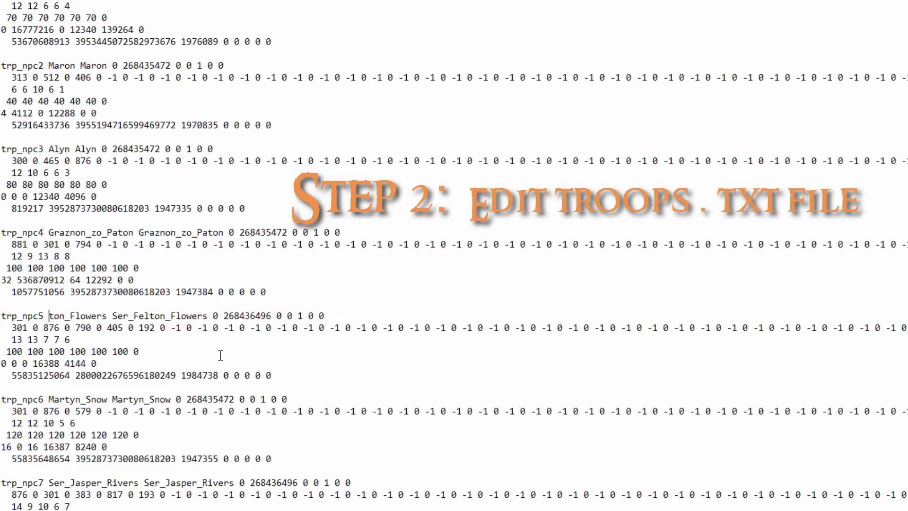
pyautogui.press('Delete')
pyautogui.press('Delete')
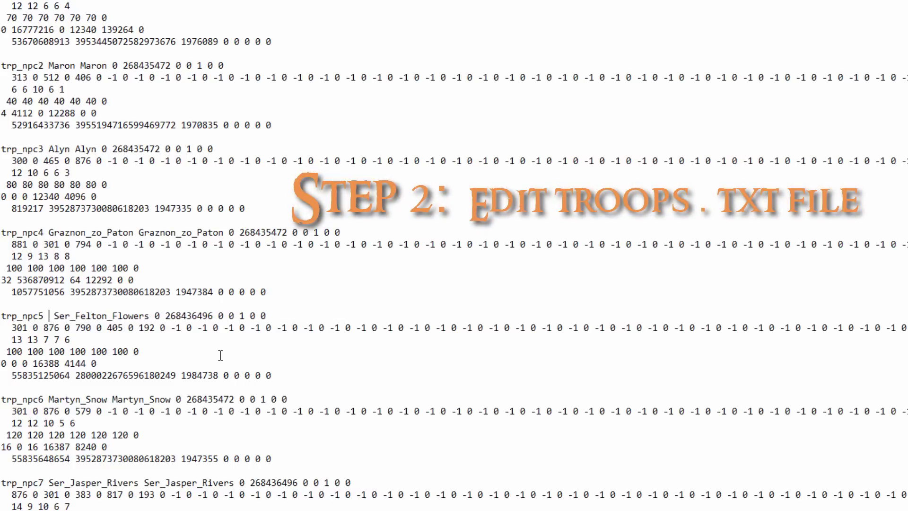
pyautogui.write('Arcade')
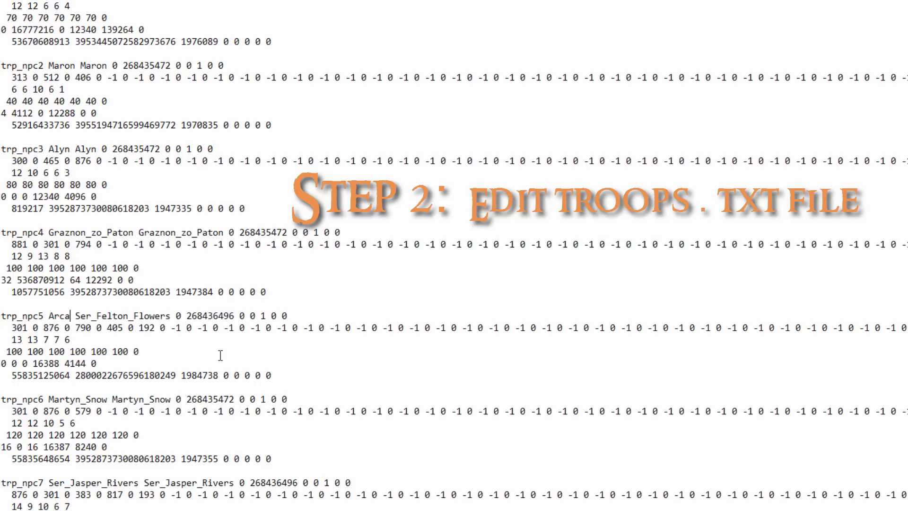
pyautogui.write('_Son')
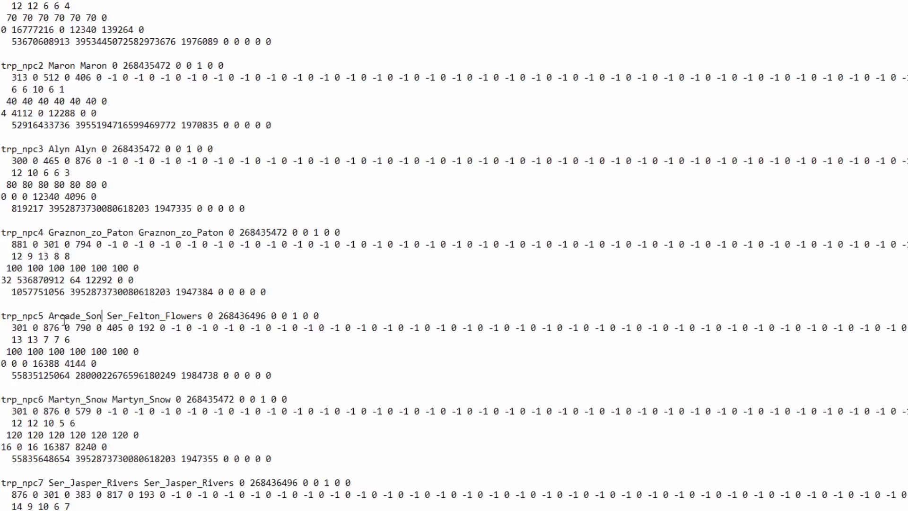
pyautogui.moveTo(80, 316); pyautogui.dragTo(86, 316)
pyautogui.write('_')
# Step: Replace the remaining Ser_Felton_Flowers in the trp_npc5 line with Arcade_Son
pyautogui.moveTo(50, 316); pyautogui.dragTo(204, 313)
pyautogui.press('Delete')
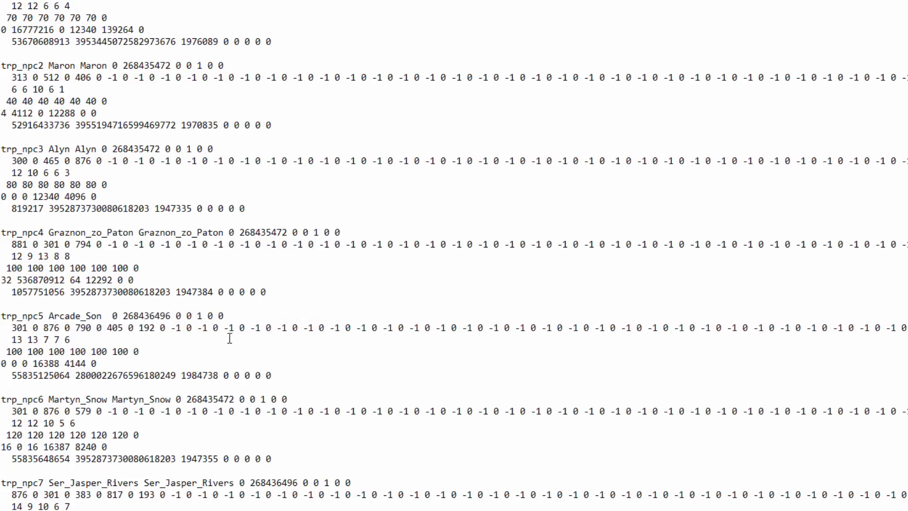
pyautogui.write('Arcade_Son')
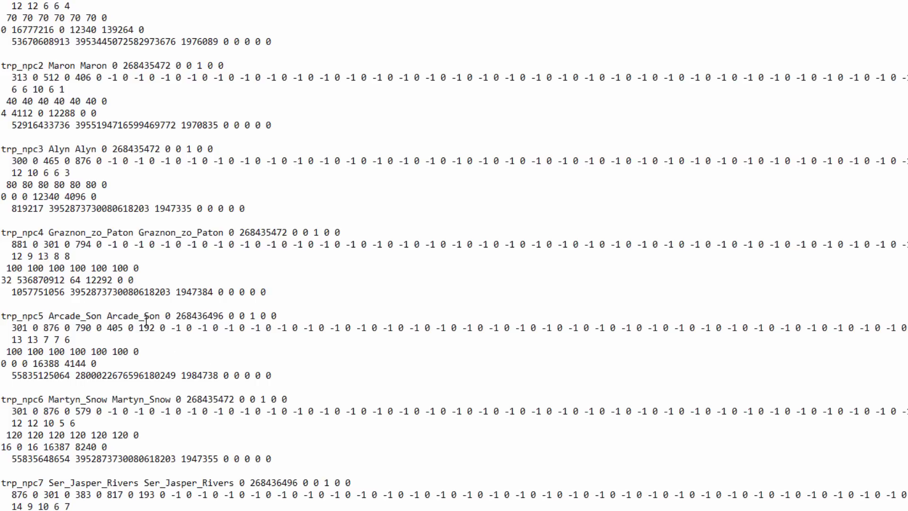
# Step: Save the edited troops.txt and close it
pyautogui.hotkey('alt', 'f')
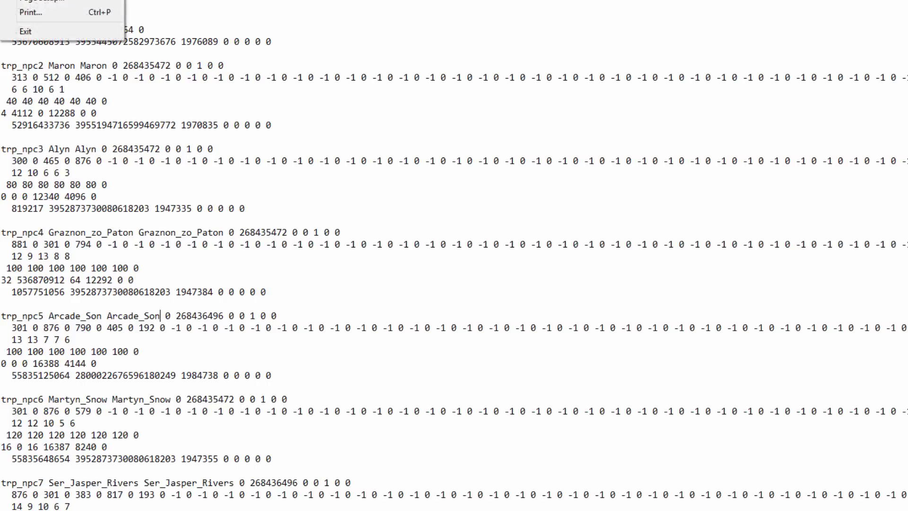
pyautogui.press('Right')
pyautogui.press('Left')
pyautogui.press('Escape')
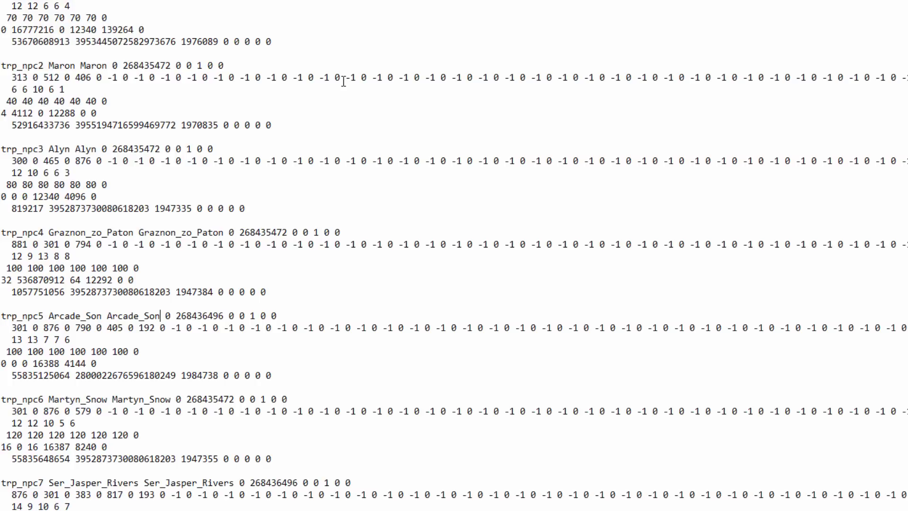
pyautogui.click(896, 4)
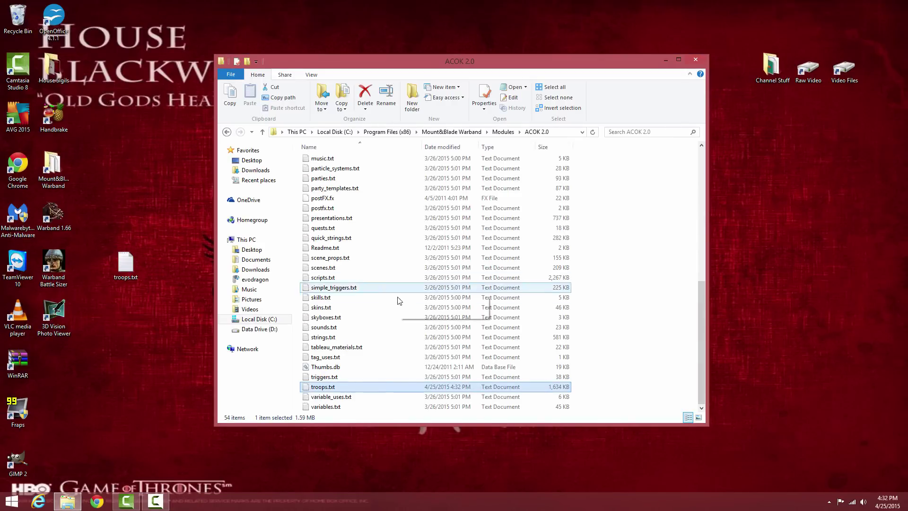
# Step: Check the security permissions in the properties of the module's troops.txt, then close the properties
pyautogui.rightClick(353, 387)
pyautogui.click(378, 385)
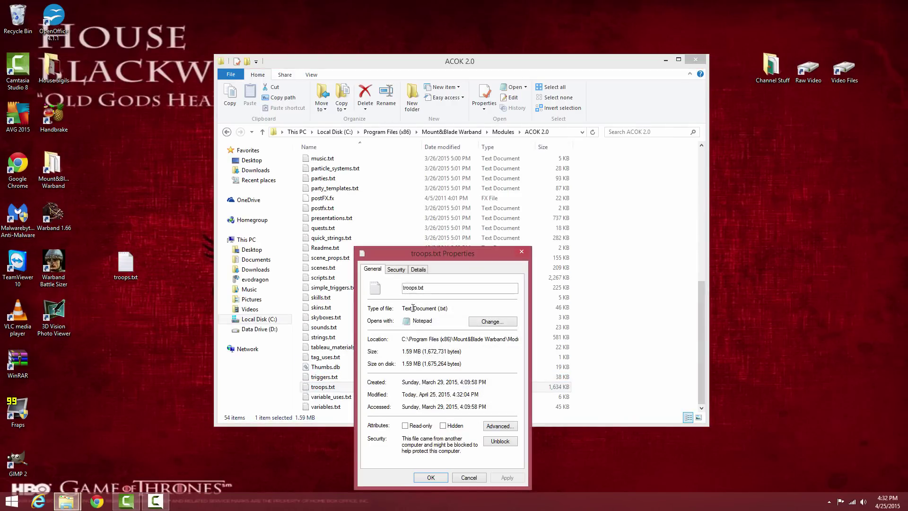
pyautogui.click(399, 269)
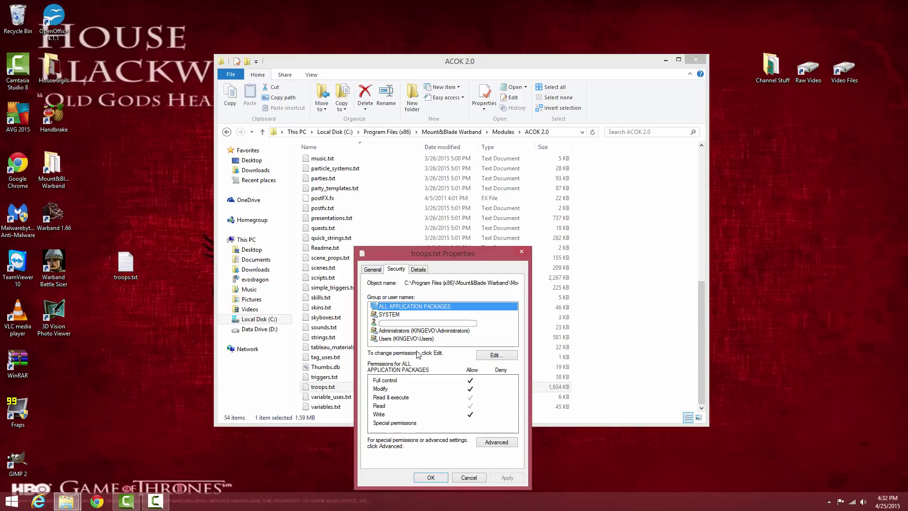
pyautogui.click(431, 477)
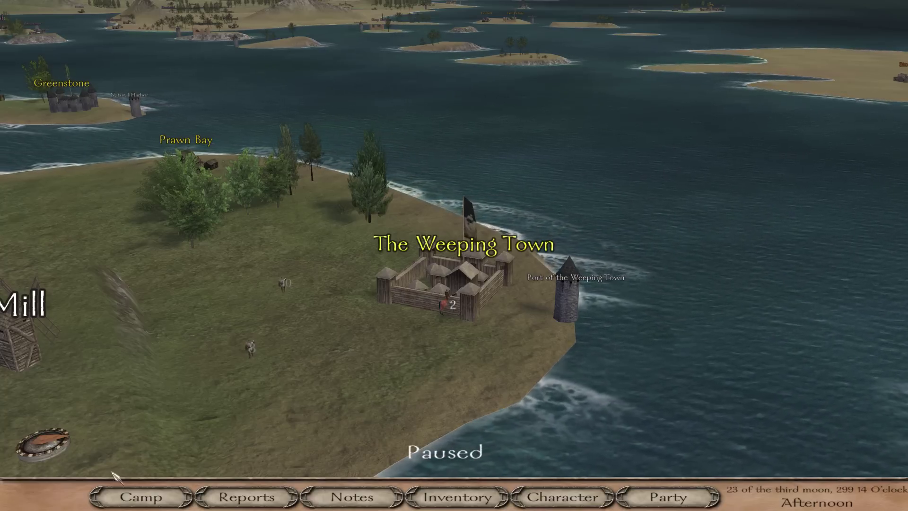
# Step: Switch to the Warband game, make camp, choose to export or import character history, and view Ser Felton Flowers' character sheet
pyautogui.click(156, 500)
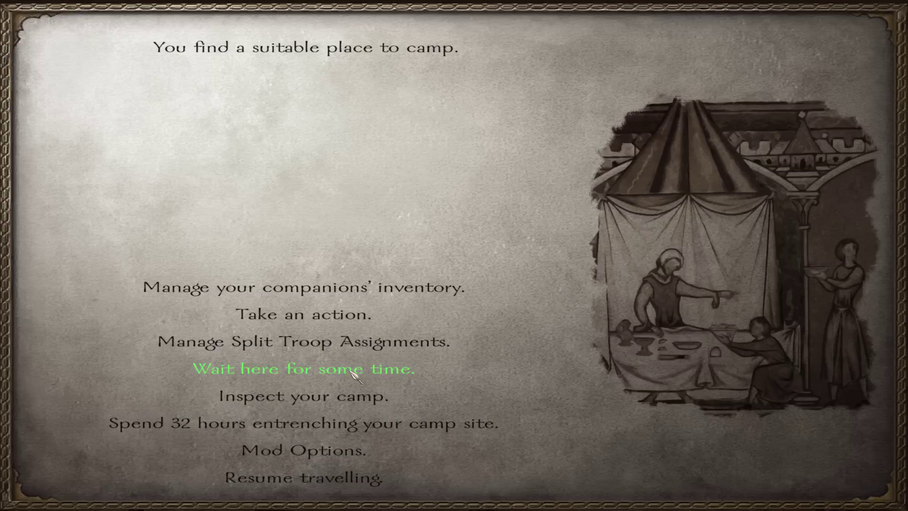
pyautogui.click(322, 320)
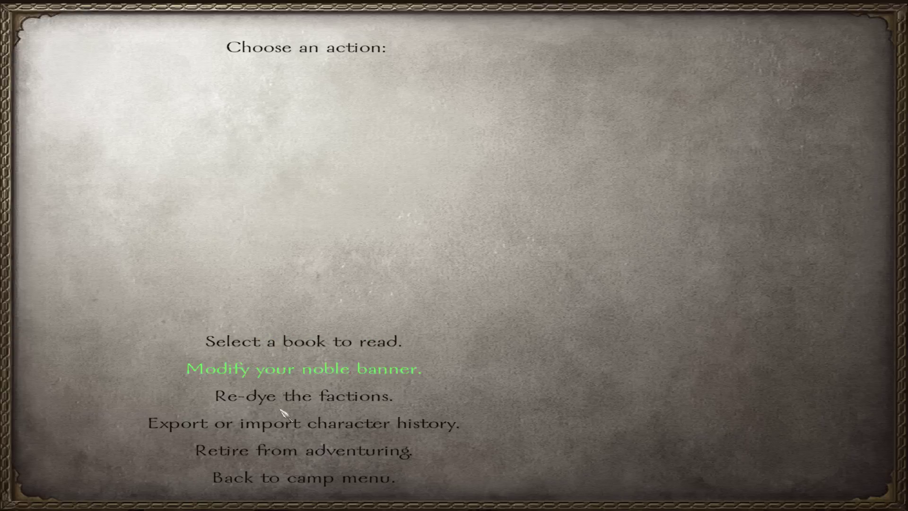
pyautogui.click(327, 425)
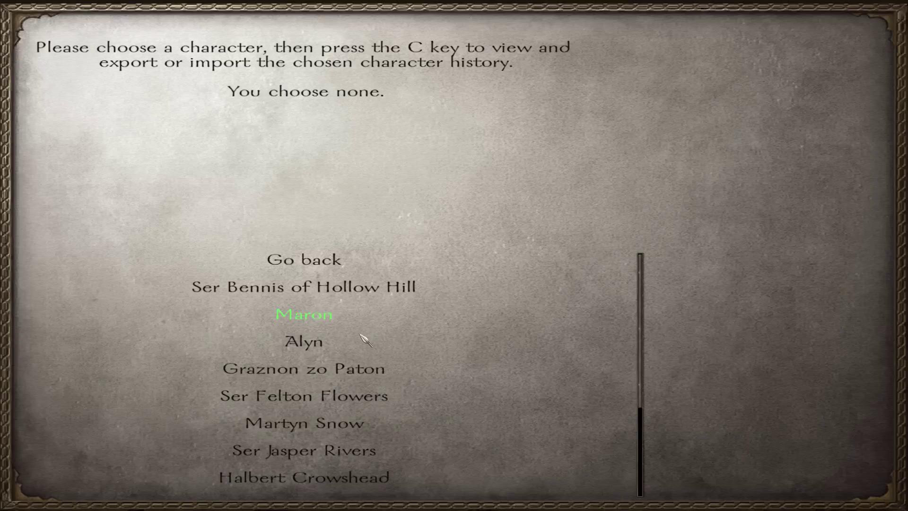
pyautogui.scroll(-3, 364, 338)
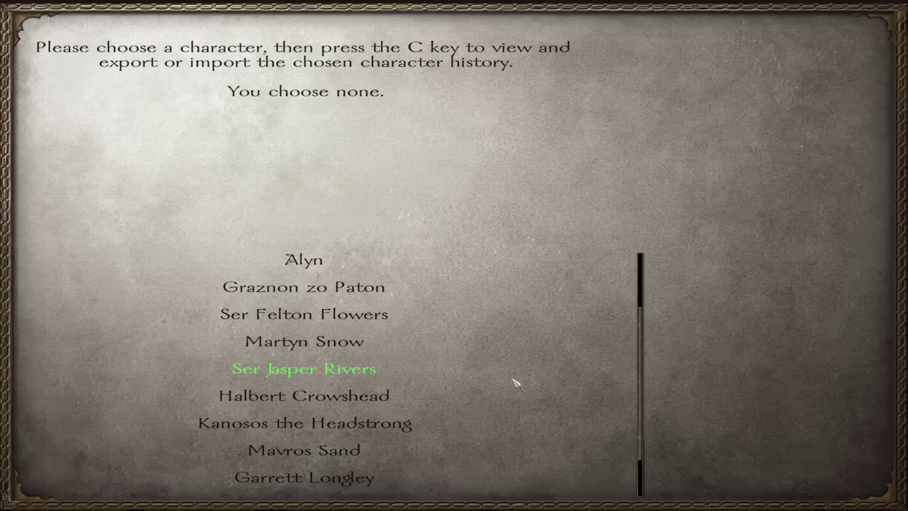
pyautogui.click(348, 321)
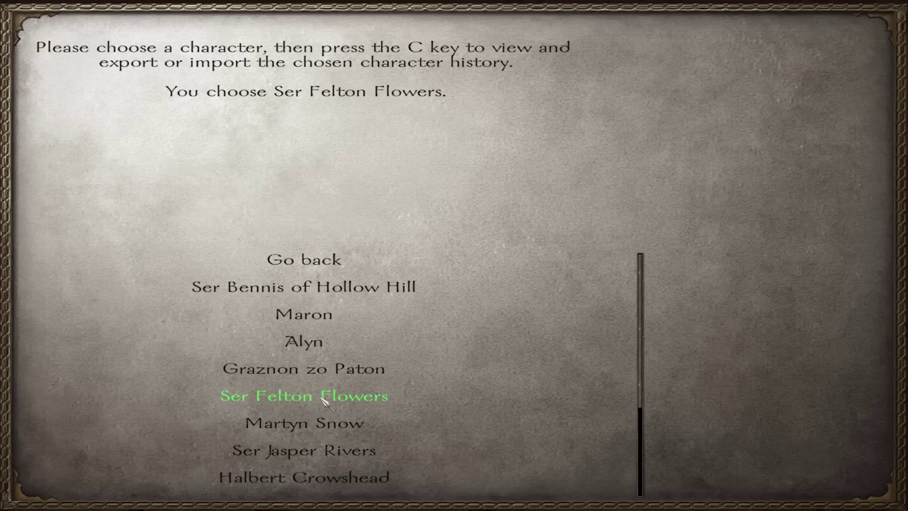
pyautogui.press('c')
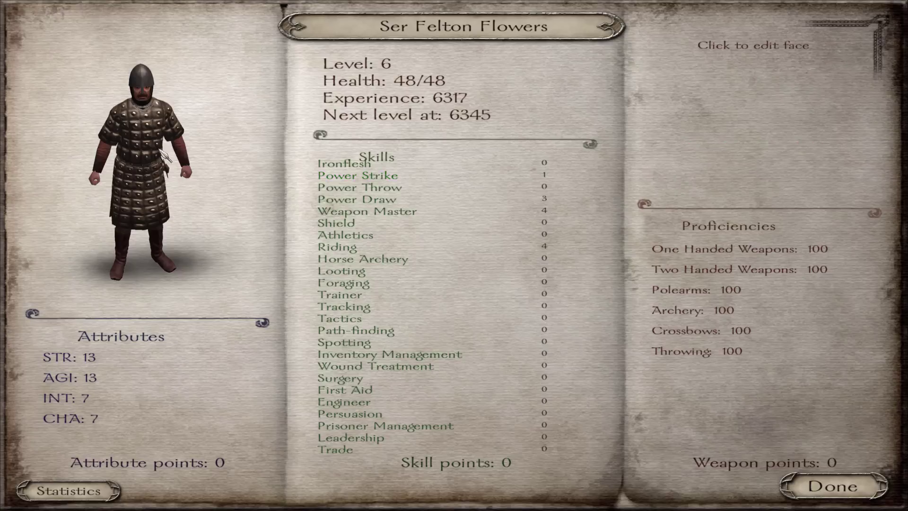
# Step: Export the character Ser Felton Flowers, overwriting the existing export file, and return to the character selection list
pyautogui.click(87, 494)
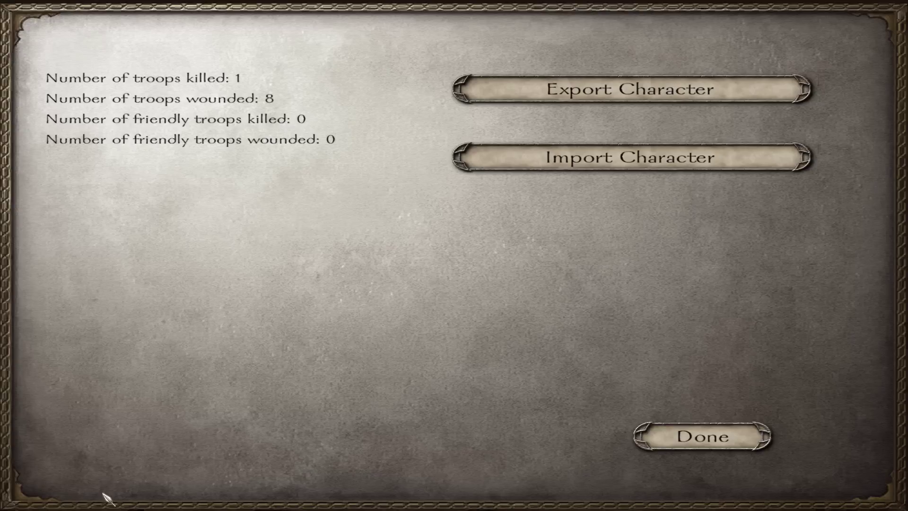
pyautogui.click(573, 94)
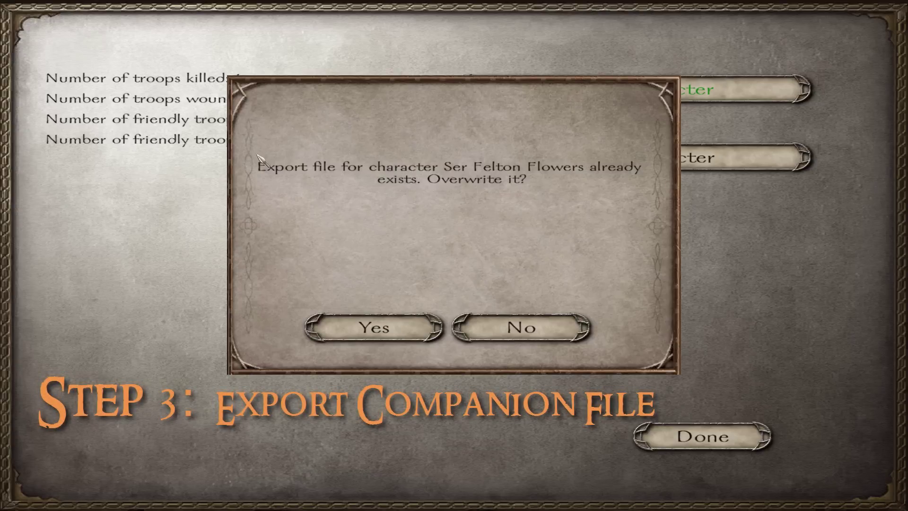
pyautogui.click(370, 327)
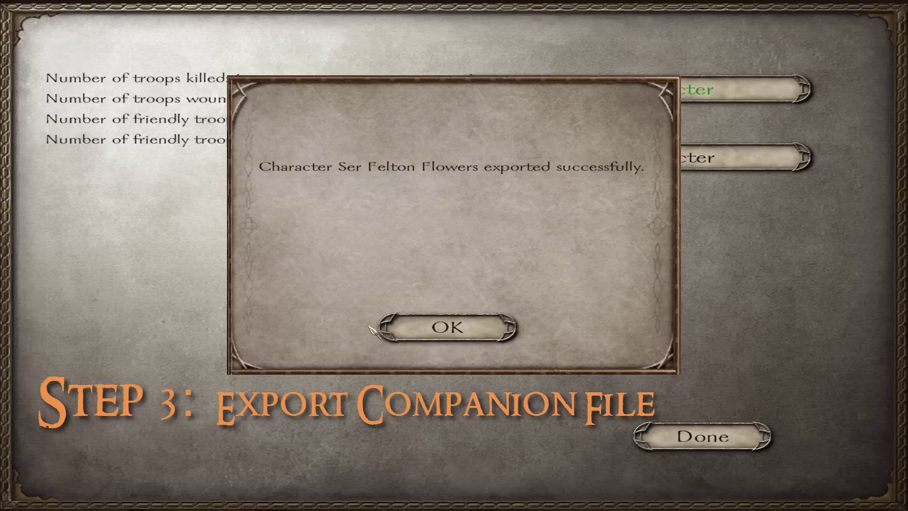
pyautogui.click(434, 326)
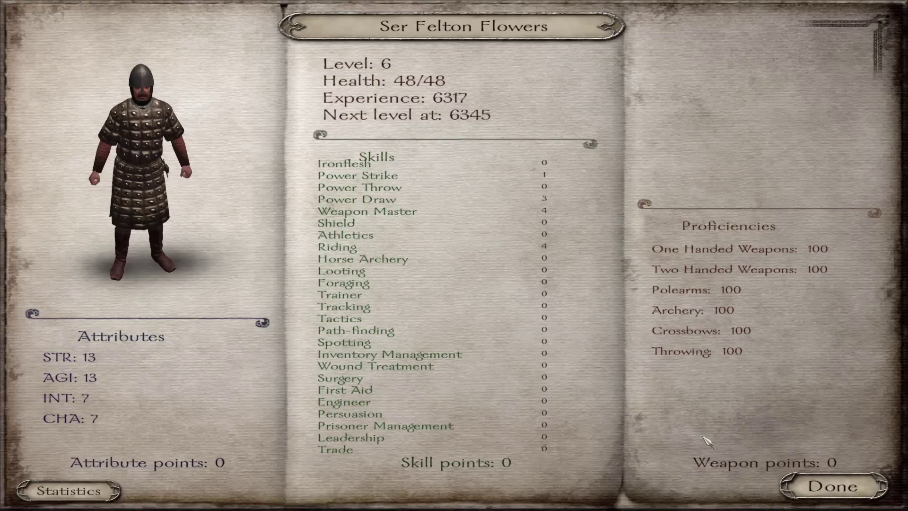
pyautogui.click(705, 435)
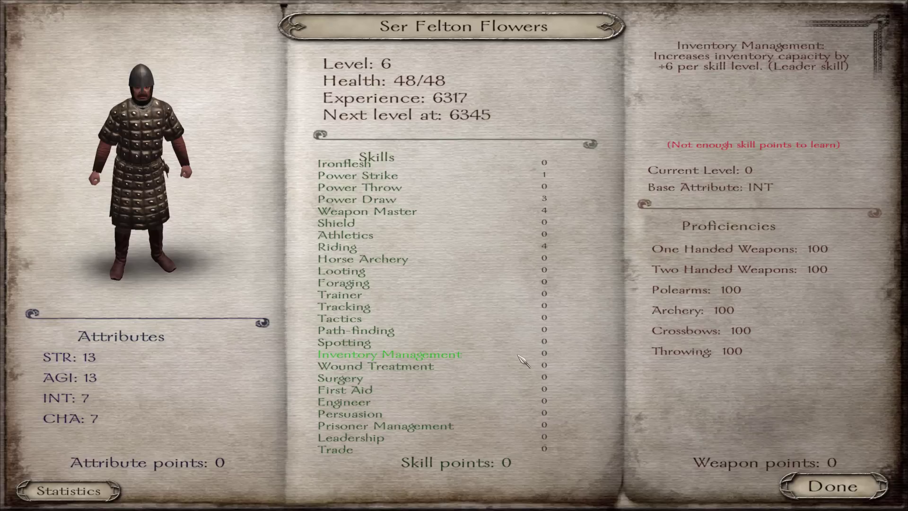
pyautogui.click(832, 486)
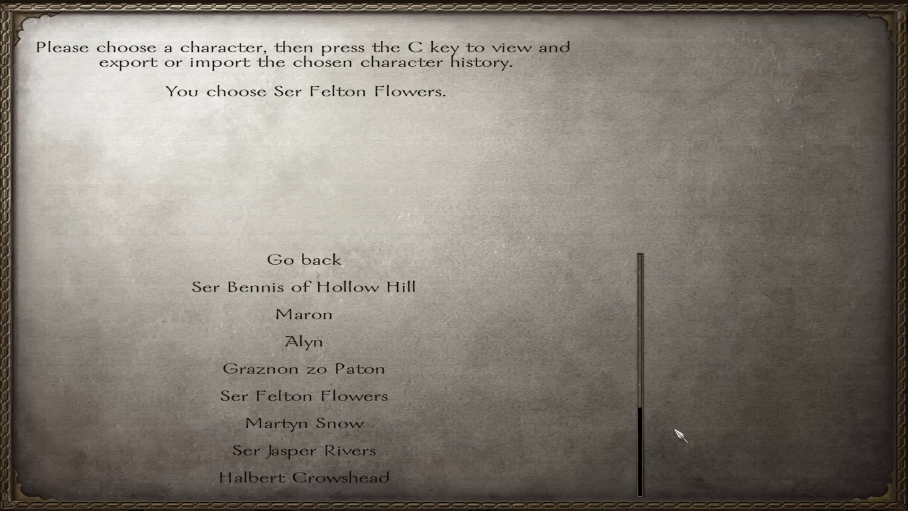
# Step: Switch from the game to the desktop, clear the Camtasia Studio window away, and open a File Explorer window
pyautogui.hotkey('alt', 'Tab')
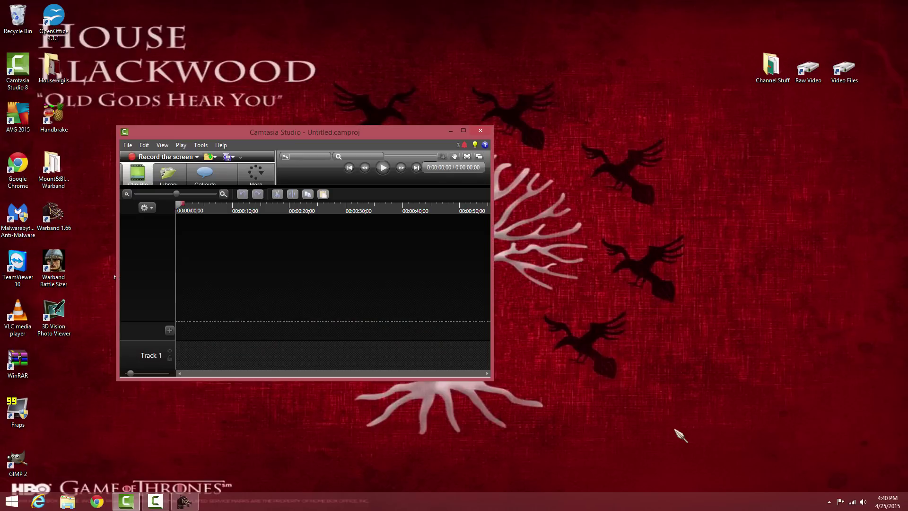
pyautogui.click(451, 131)
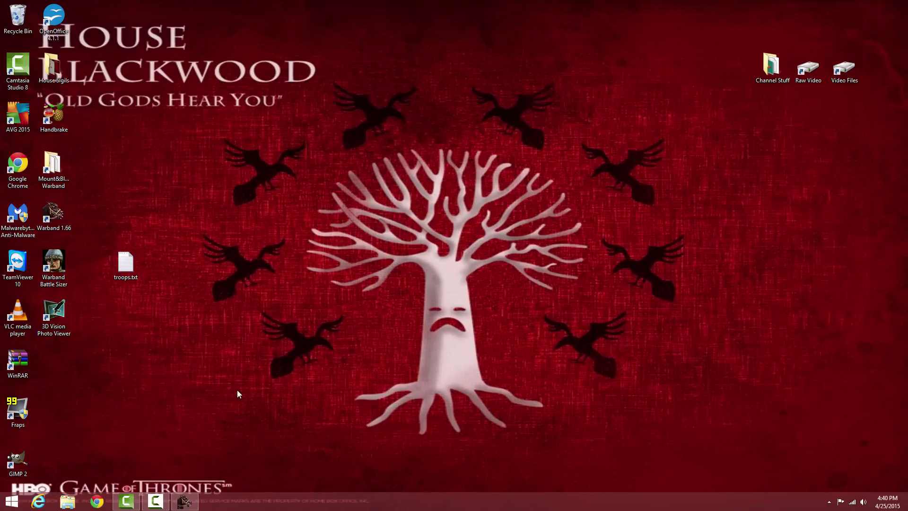
pyautogui.click(71, 500)
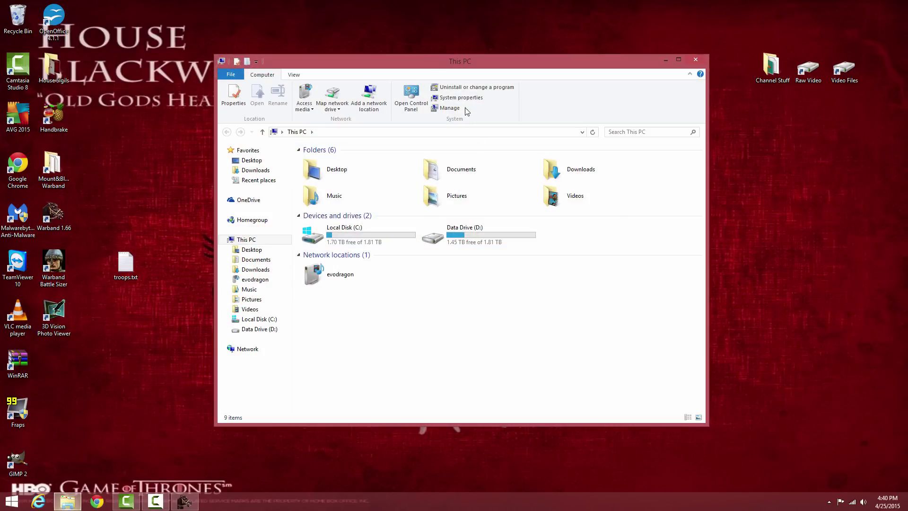
pyautogui.moveTo(431, 65); pyautogui.dragTo(475, 67)
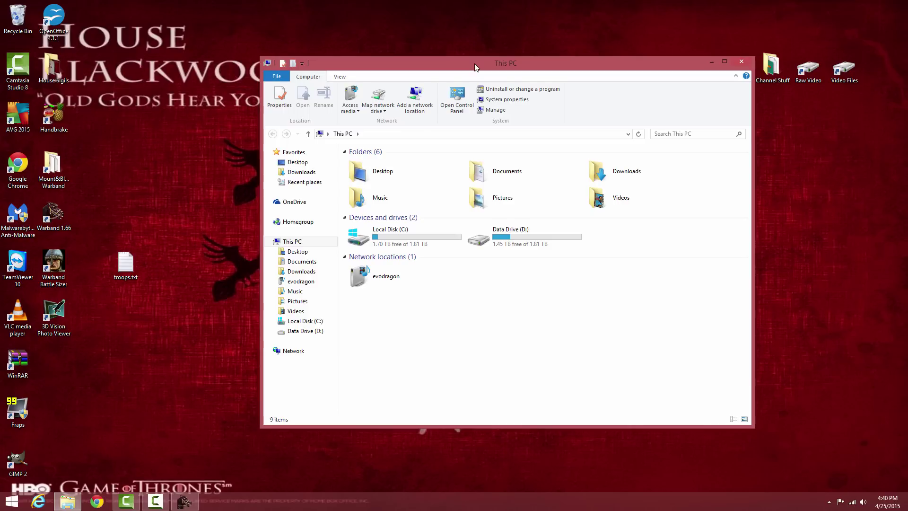
pyautogui.rightClick(10, 501)
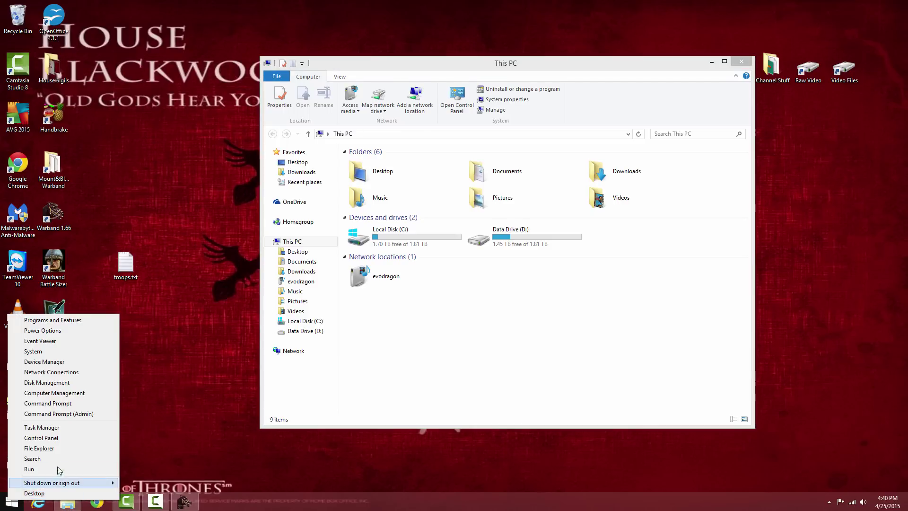
pyautogui.click(192, 259)
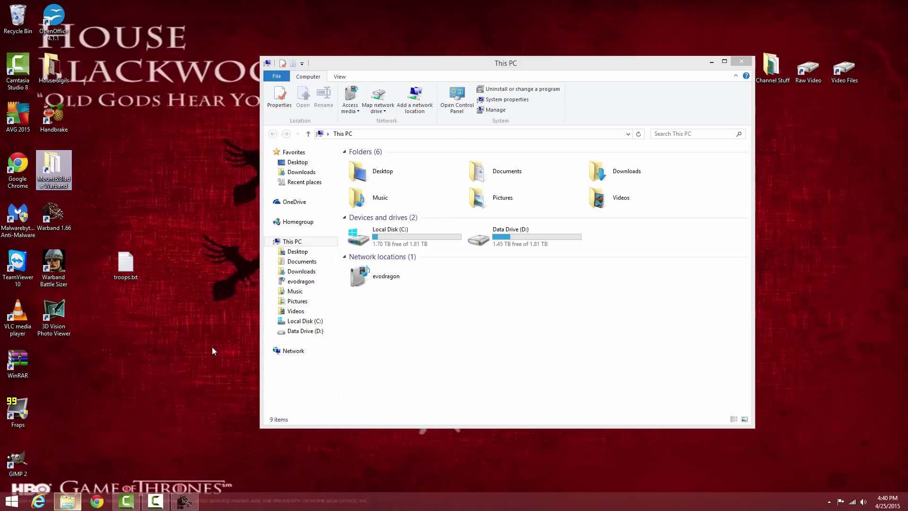
pyautogui.moveTo(442, 61); pyautogui.dragTo(441, 80)
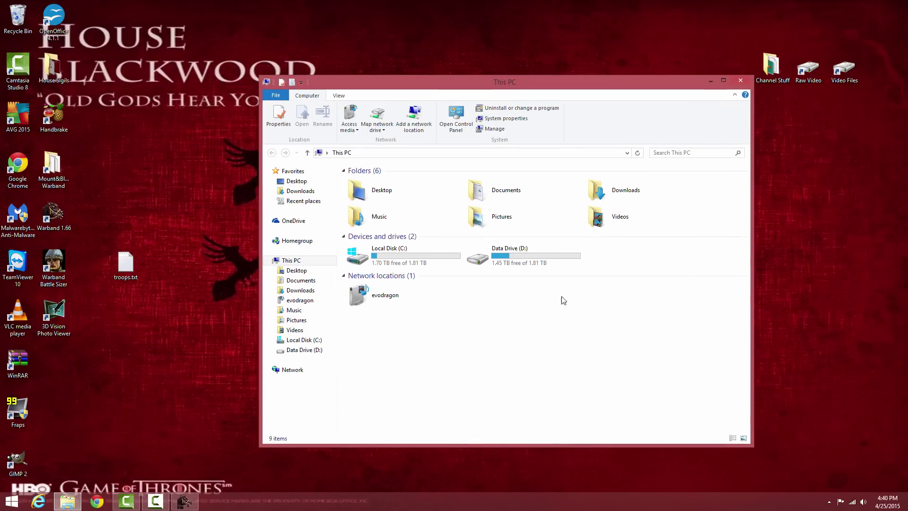
pyautogui.moveTo(547, 85); pyautogui.dragTo(543, 53)
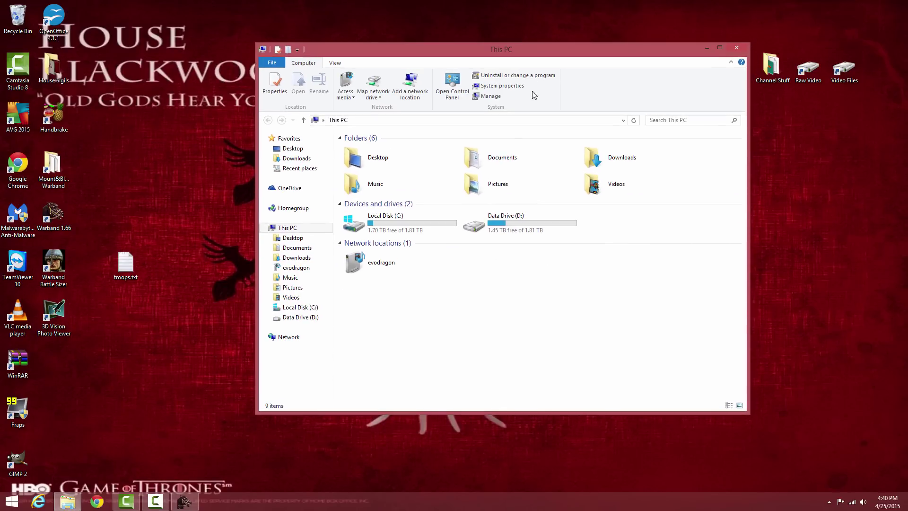
# Step: Open the Characters folder inside Mount&Blade Warband in Documents
pyautogui.doubleClick(492, 159)
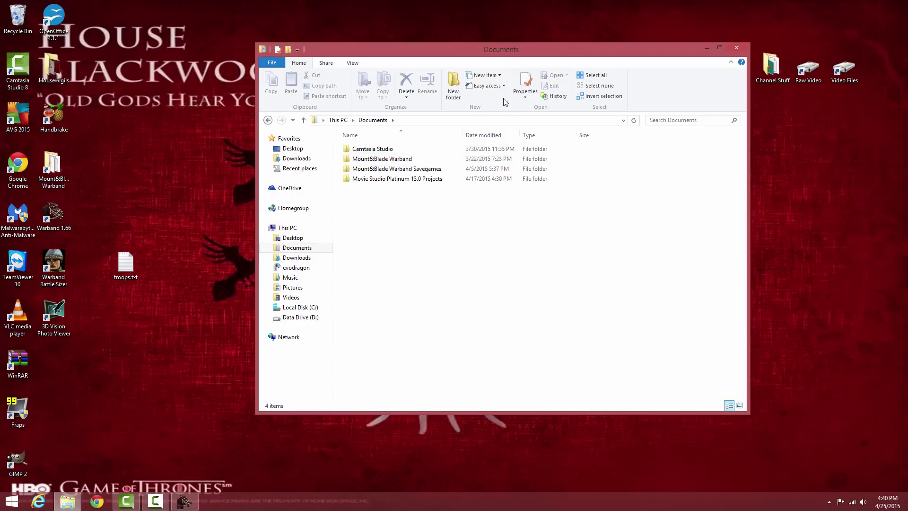
pyautogui.moveTo(507, 49); pyautogui.dragTo(509, 31)
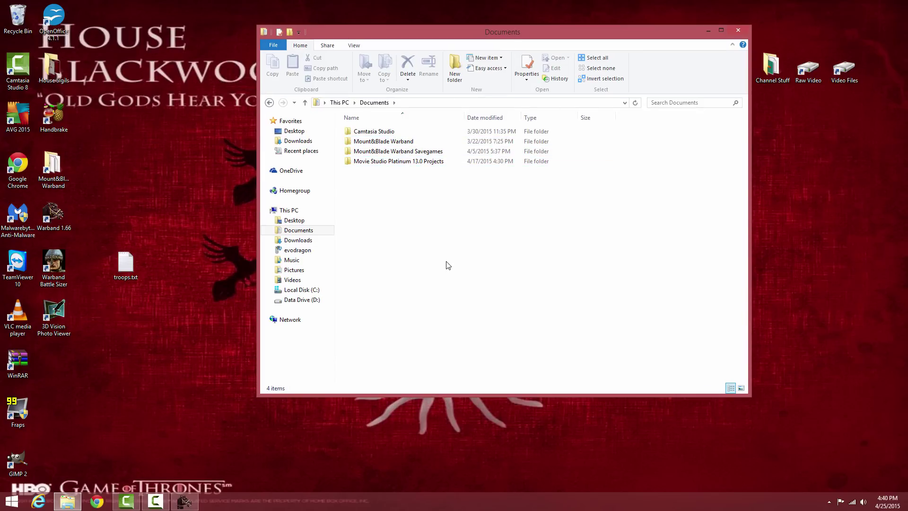
pyautogui.doubleClick(392, 141)
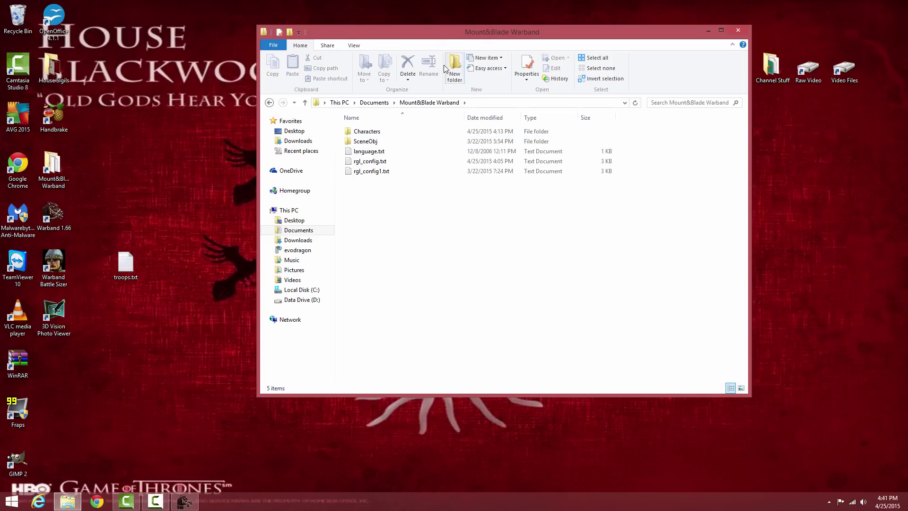
pyautogui.moveTo(434, 34); pyautogui.dragTo(437, 42)
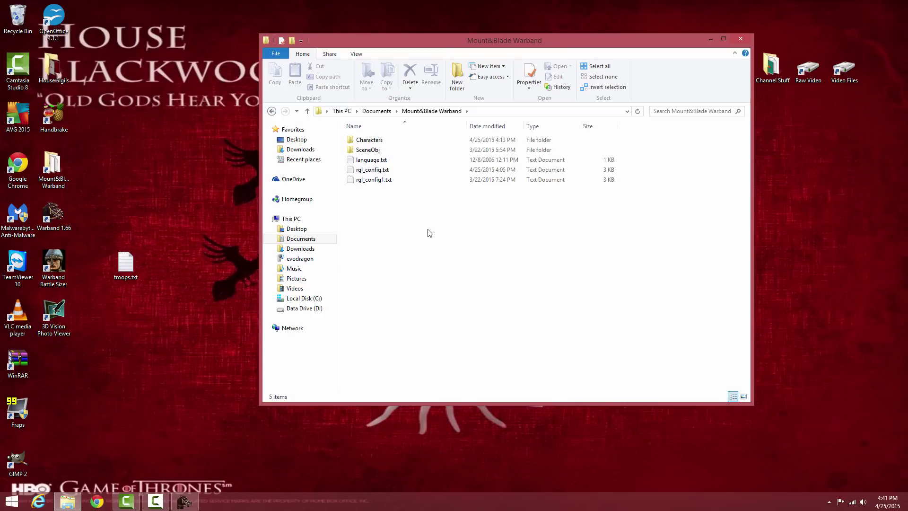
pyautogui.doubleClick(380, 141)
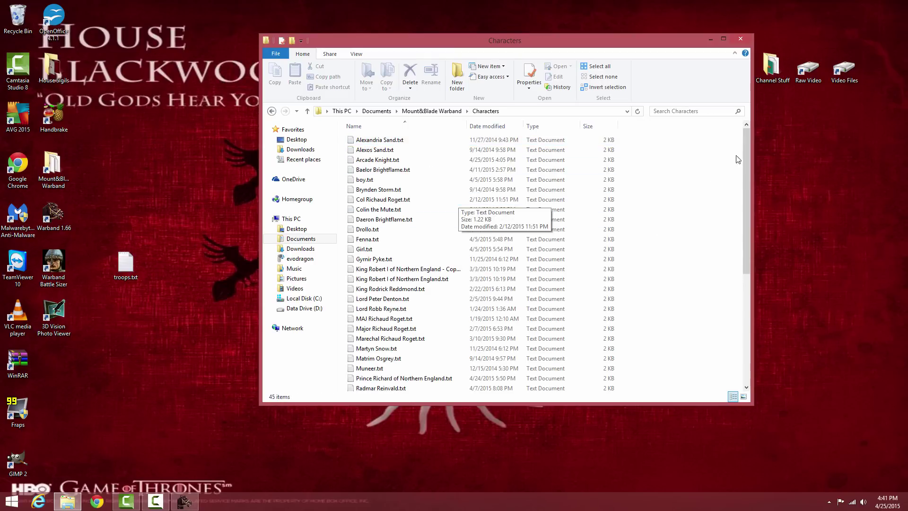
# Step: Find the exported file Ser Felton Flowers.txt in the Characters folder and open it in Notepad
pyautogui.scroll(-7, 738, 160)
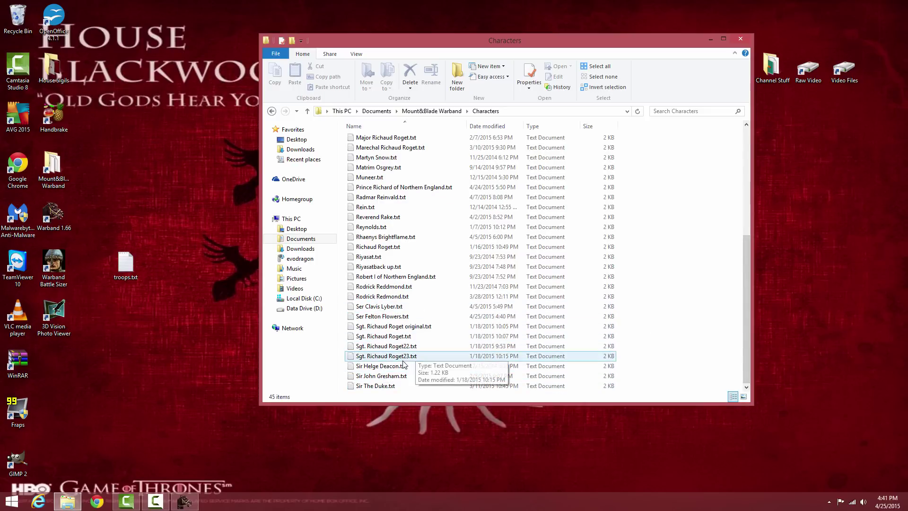
pyautogui.scroll(7, 454, 299)
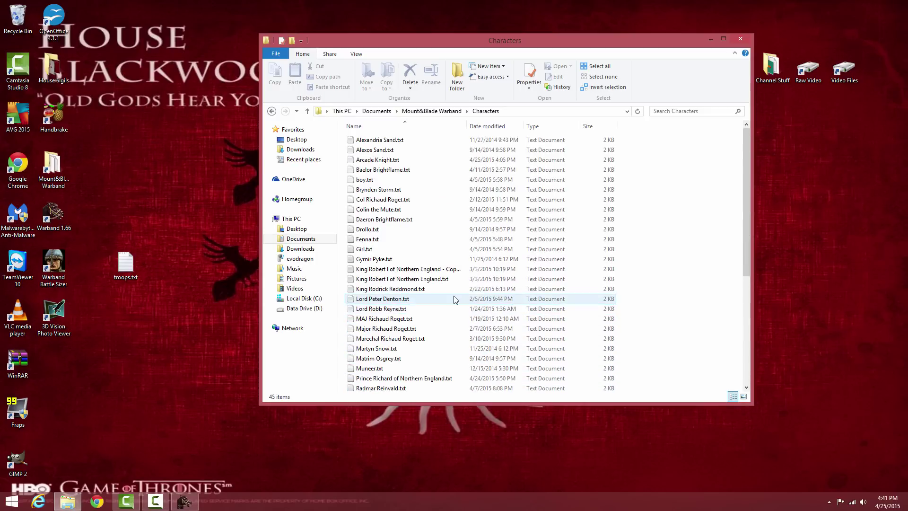
pyautogui.scroll(-6, 487, 196)
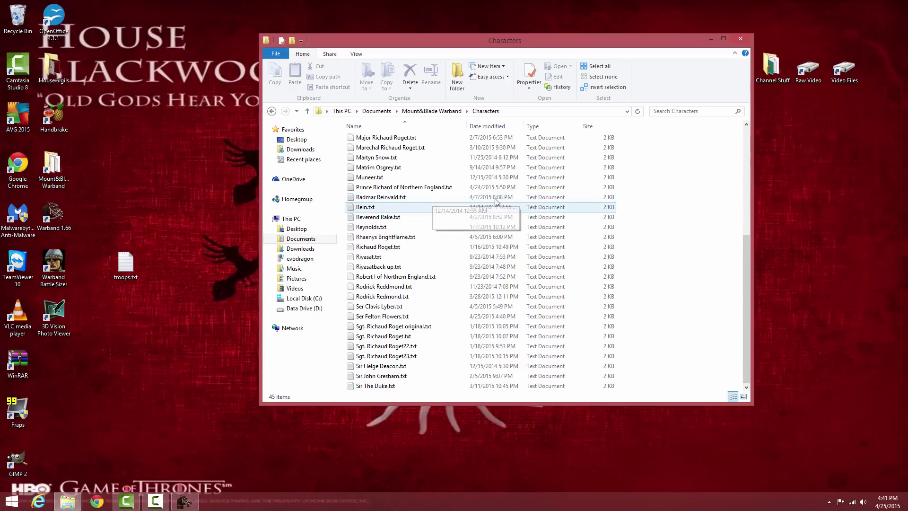
pyautogui.scroll(1, 492, 208)
pyautogui.scroll(-1, 440, 258)
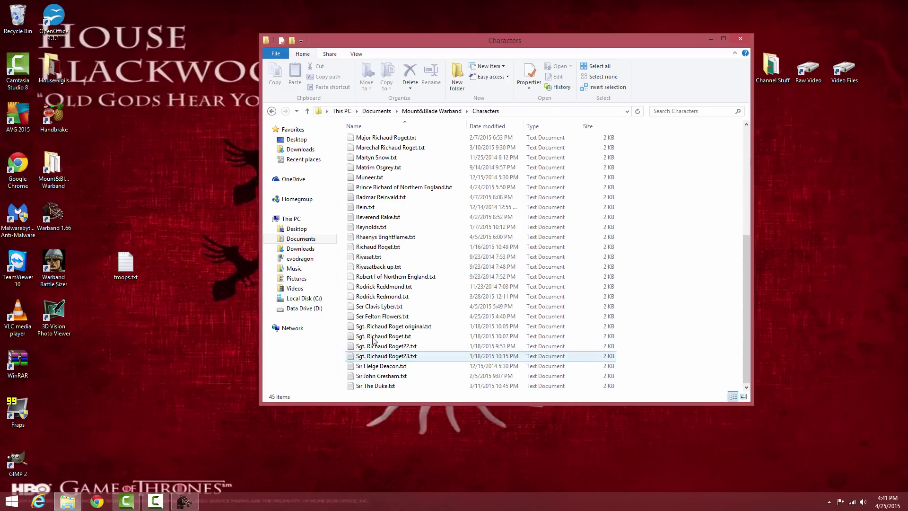
pyautogui.doubleClick(378, 317)
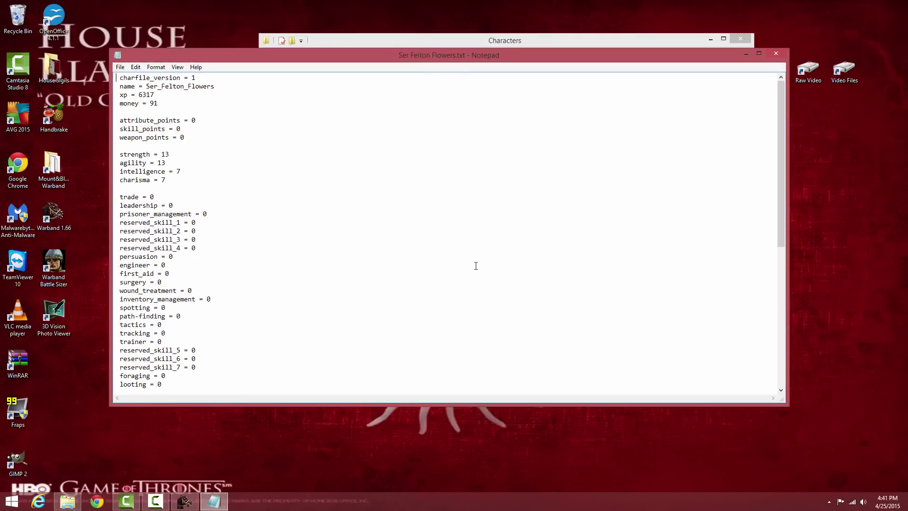
pyautogui.moveTo(416, 65); pyautogui.dragTo(487, 70)
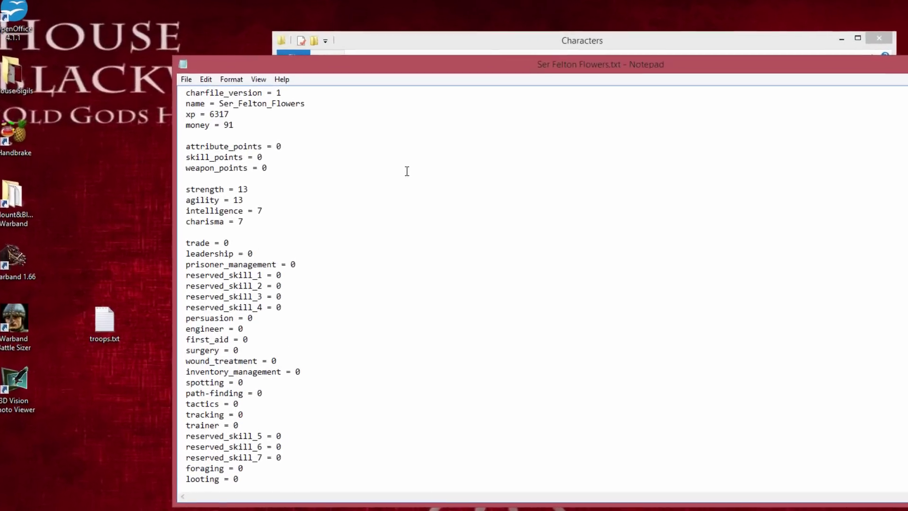
# Step: Replace the character name Ser_Felton_Flowers with Arcade_Son on the name line of the exported companion file
pyautogui.press('Delete')
pyautogui.press('Delete')
pyautogui.press('Delete')
pyautogui.press('Delete')
pyautogui.press('Delete')
pyautogui.press('Delete')
pyautogui.press('Delete')
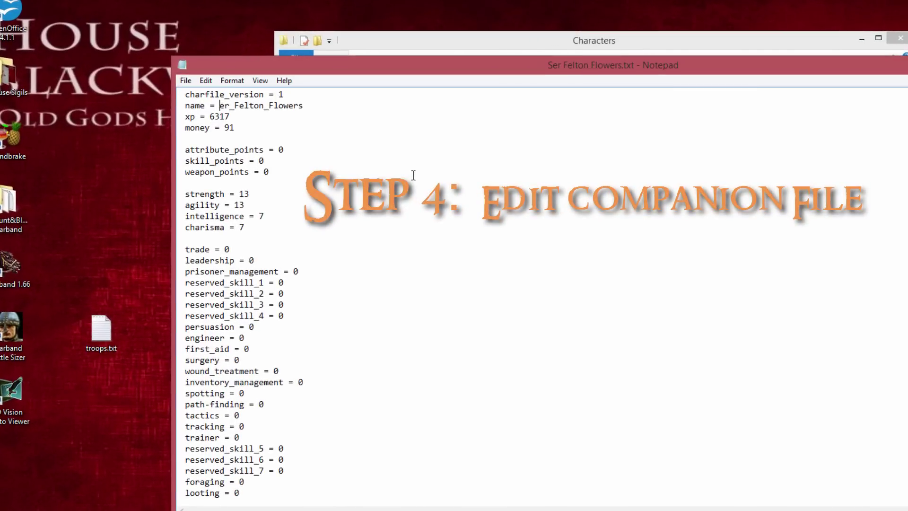
pyautogui.press('Delete')
pyautogui.press('Delete')
pyautogui.press('Delete')
pyautogui.write('Arcade_Son')
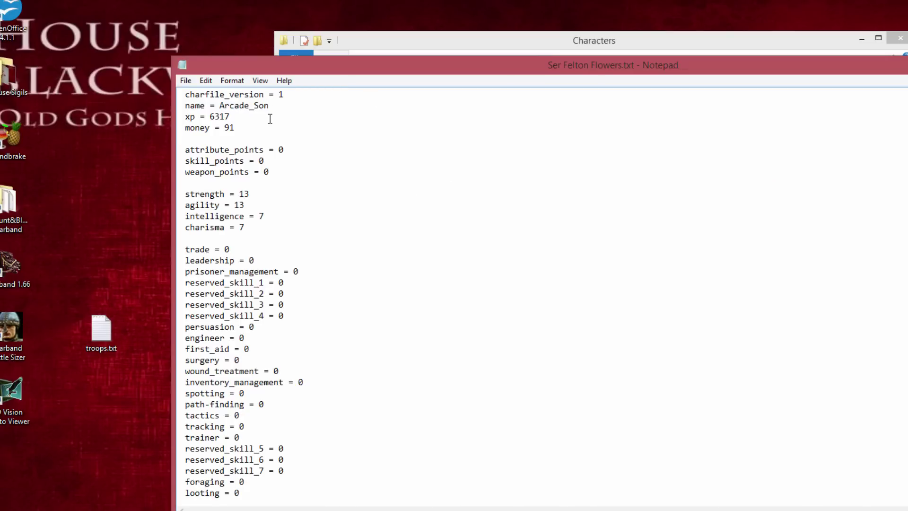
# Step: Look over the attributes, skills and proficiencies in the companion file, then save it and close Notepad
pyautogui.scroll(-10, 556, 184)
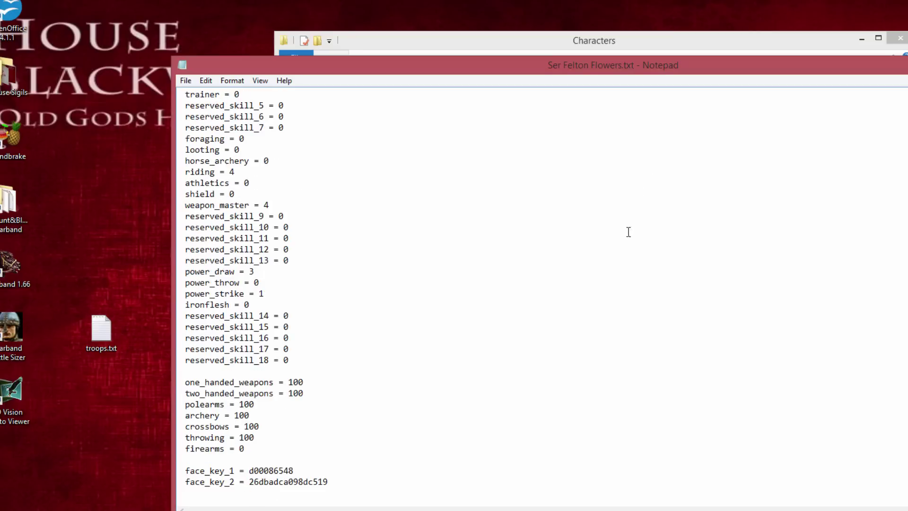
pyautogui.scroll(10, 435, 366)
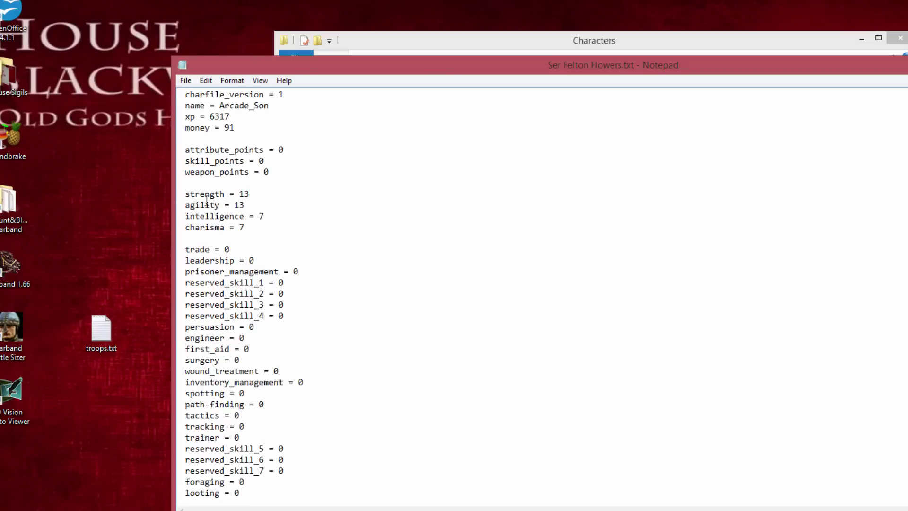
pyautogui.scroll(-1, 308, 284)
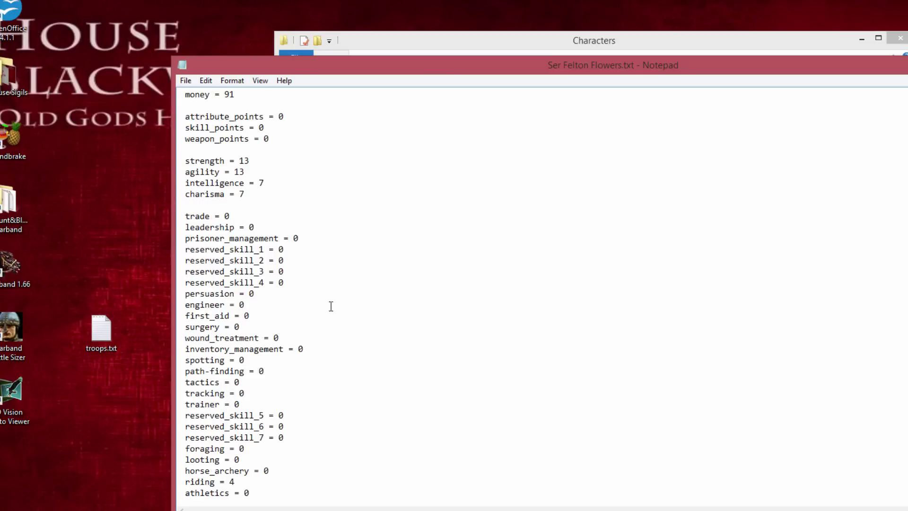
pyautogui.scroll(-9, 228, 217)
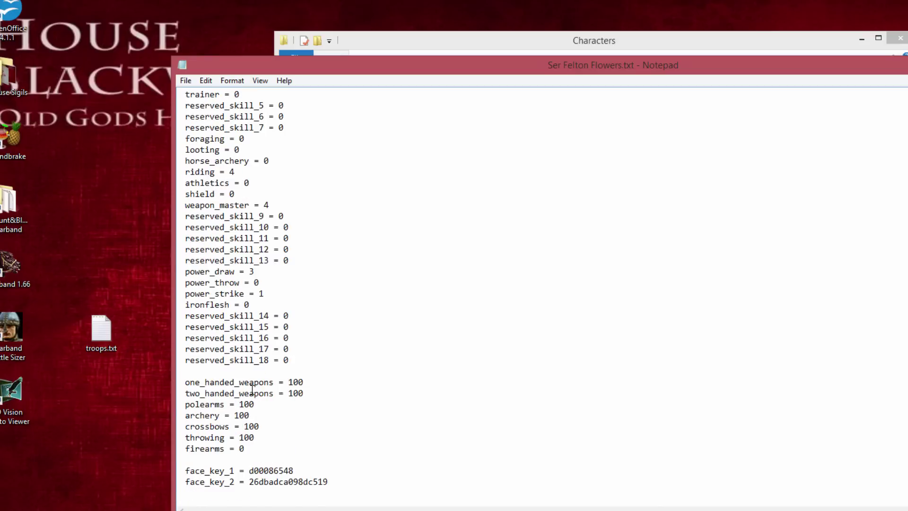
pyautogui.scroll(4, 265, 387)
pyautogui.scroll(8, 369, 222)
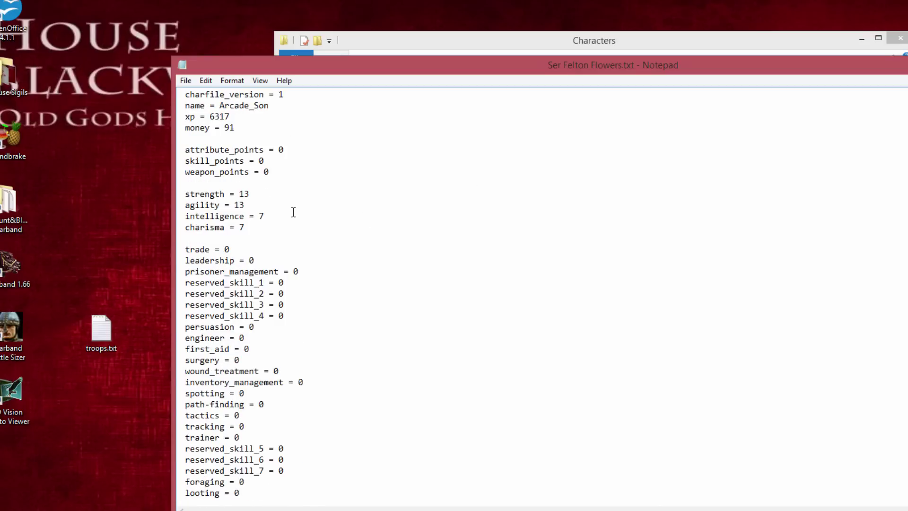
pyautogui.click(186, 81)
pyautogui.click(239, 121)
pyautogui.hotkey('alt', 'F4')
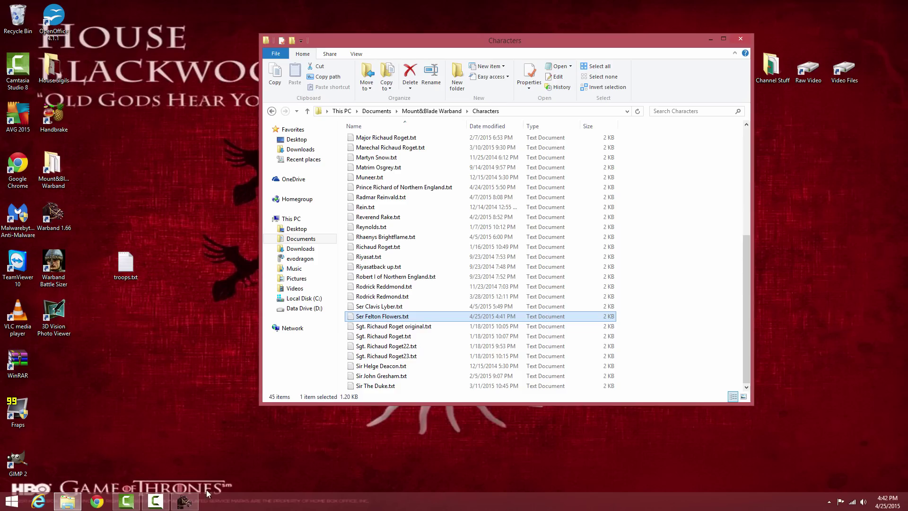
# Step: Switch back to the Warband game and open the character sheet of Ser Felton Flowers
pyautogui.click(187, 504)
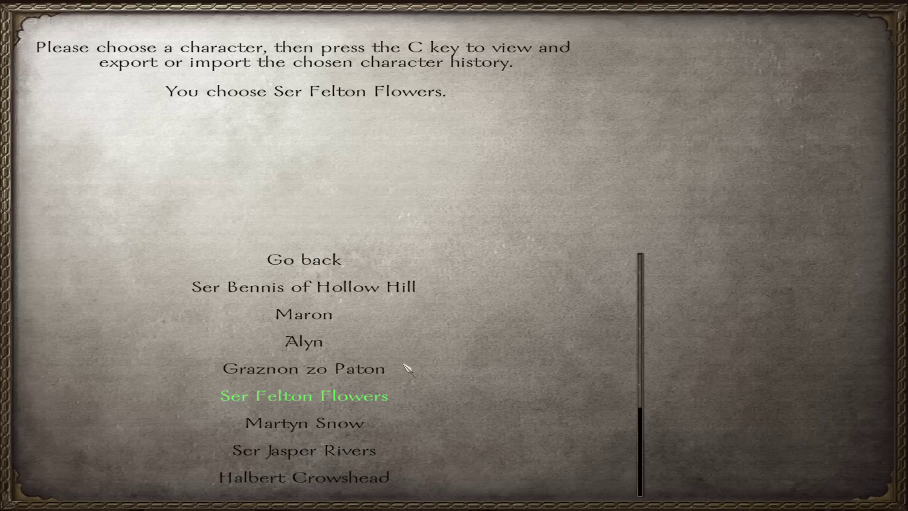
pyautogui.scroll(-3, 411, 383)
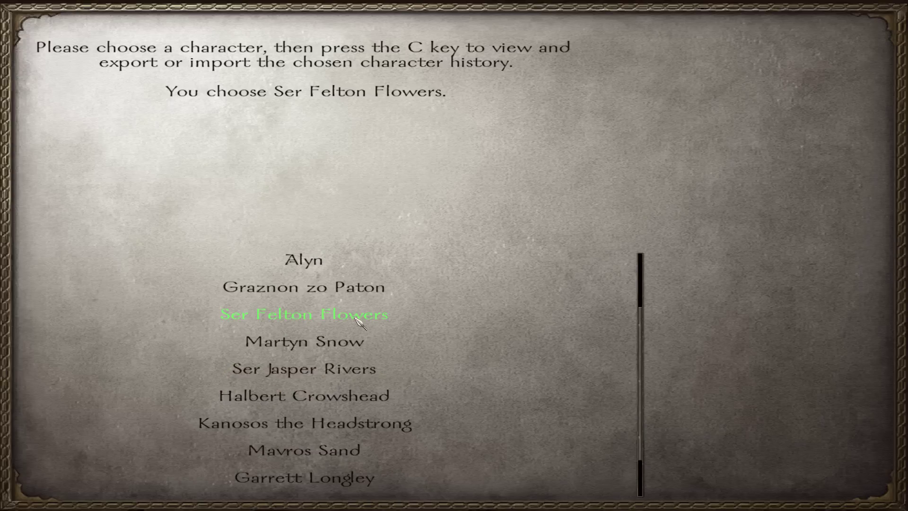
pyautogui.scroll(3, 361, 320)
pyautogui.press('c')
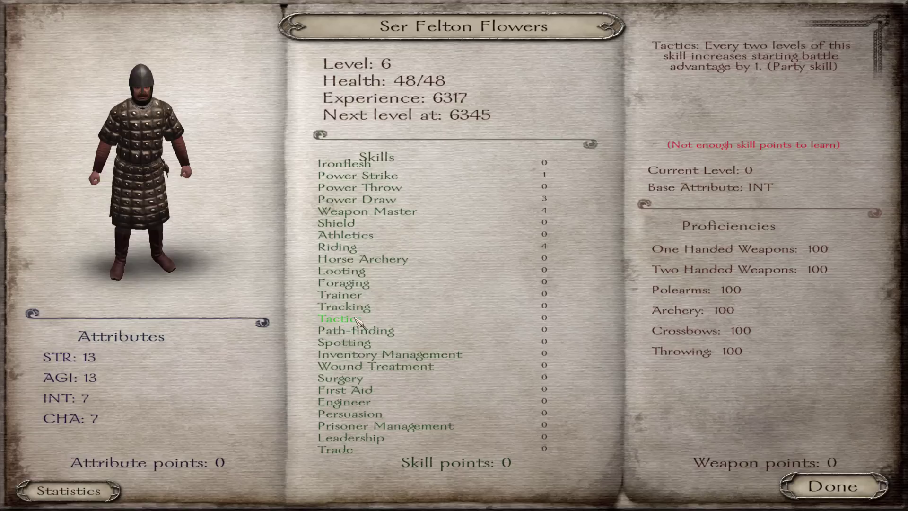
# Step: Import the edited character file for Ser Felton Flowers and return to his character sheet
pyautogui.click(90, 487)
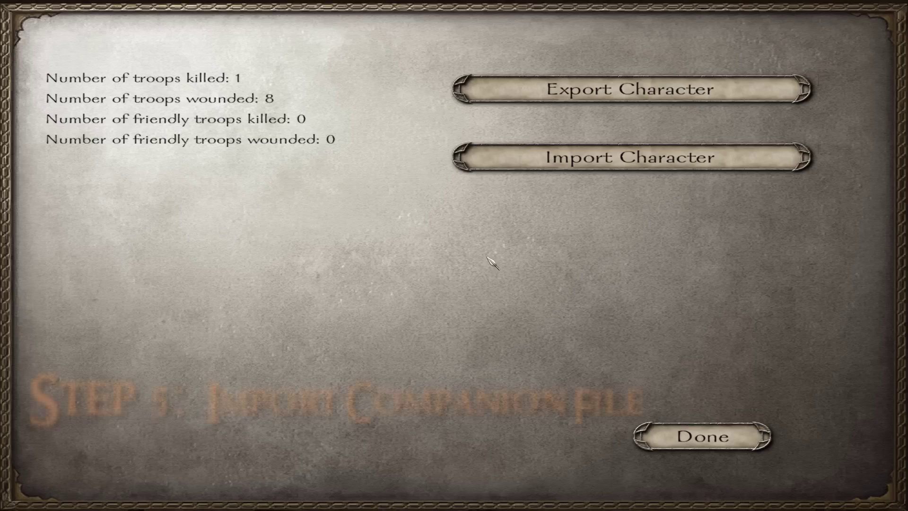
pyautogui.click(503, 165)
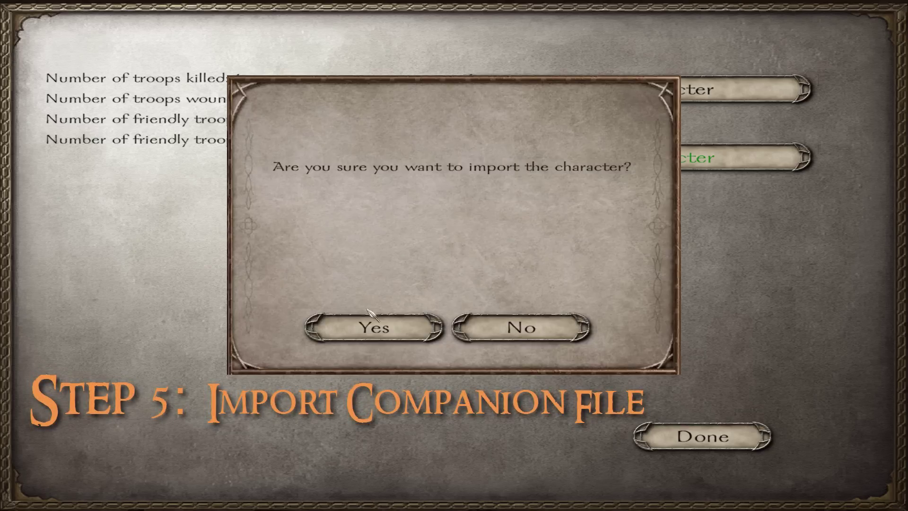
pyautogui.click(369, 333)
pyautogui.click(428, 330)
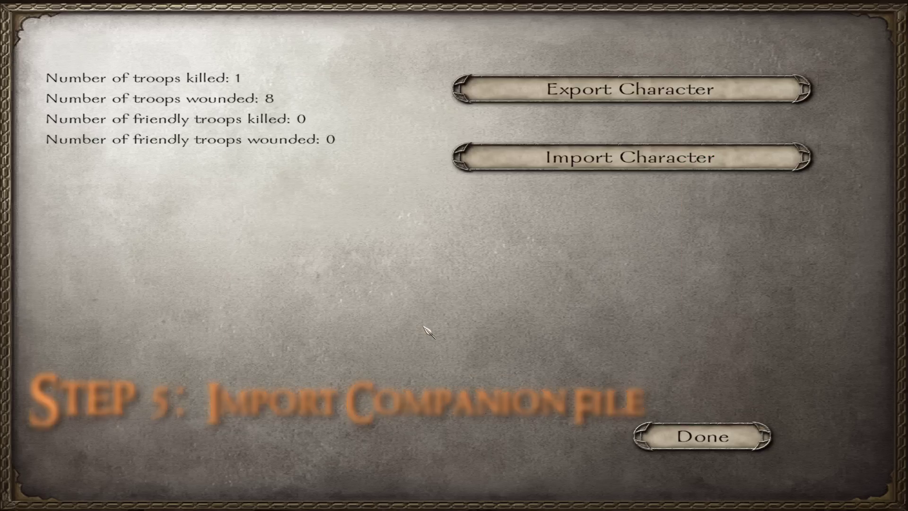
pyautogui.click(693, 438)
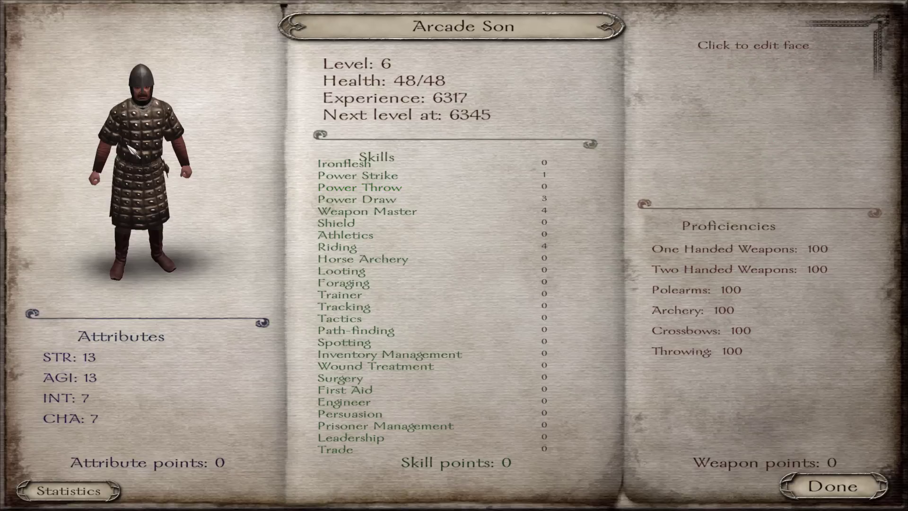
# Step: Open the face editor for Arcade Son and randomize his appearance repeatedly, ending on a face with red hair and a full beard
pyautogui.click(142, 136)
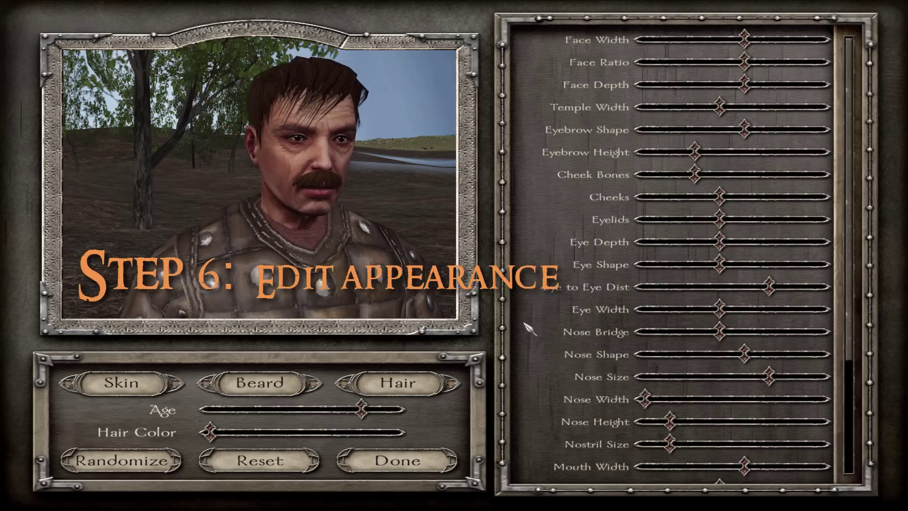
pyautogui.click(96, 468)
pyautogui.click(97, 469)
pyautogui.click(97, 467)
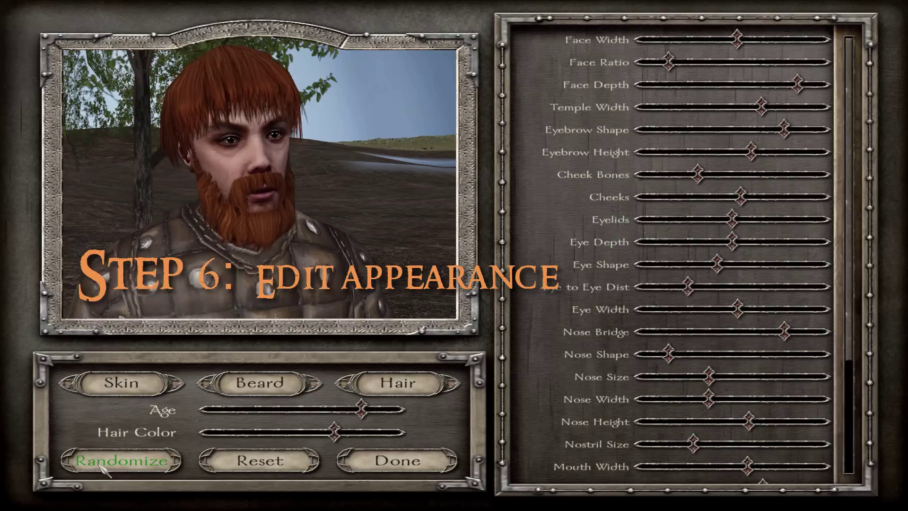
pyautogui.click(98, 467)
pyautogui.click(98, 467)
pyautogui.click(98, 467)
pyautogui.click(98, 468)
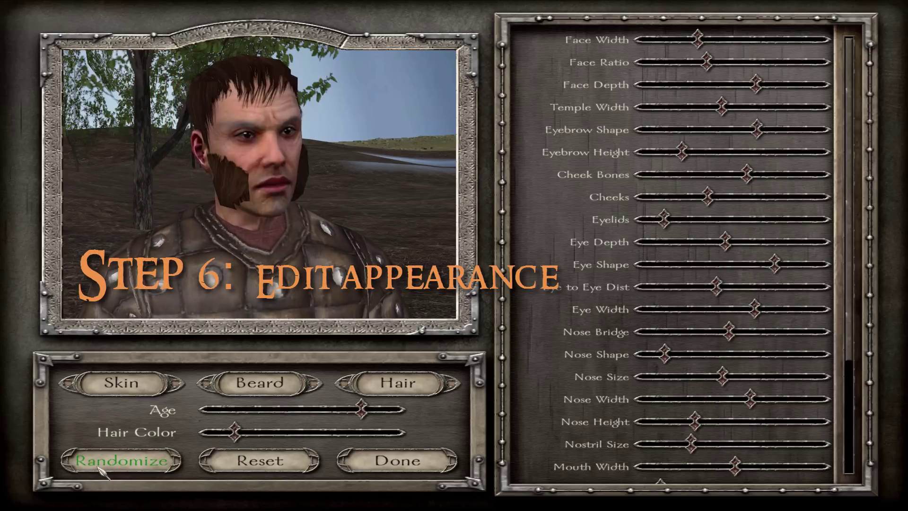
pyautogui.click(99, 467)
pyautogui.click(99, 467)
pyautogui.click(98, 467)
pyautogui.click(98, 467)
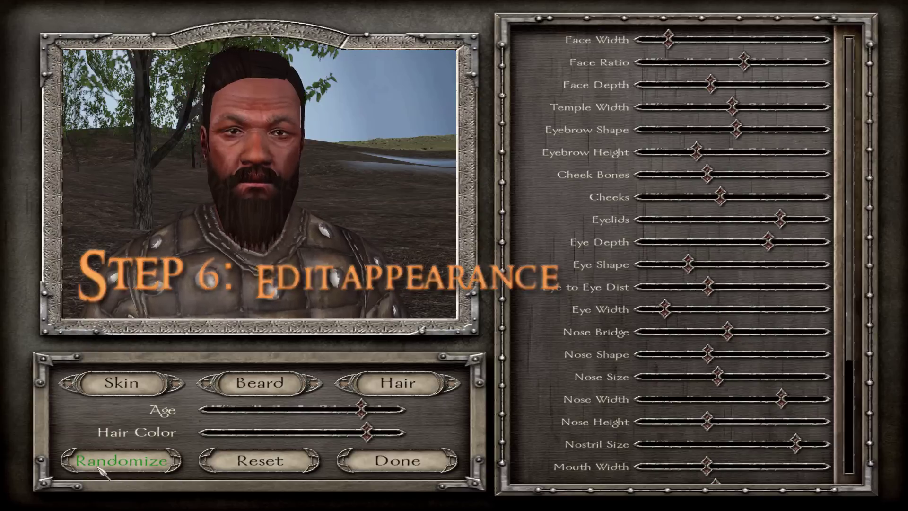
pyautogui.click(98, 467)
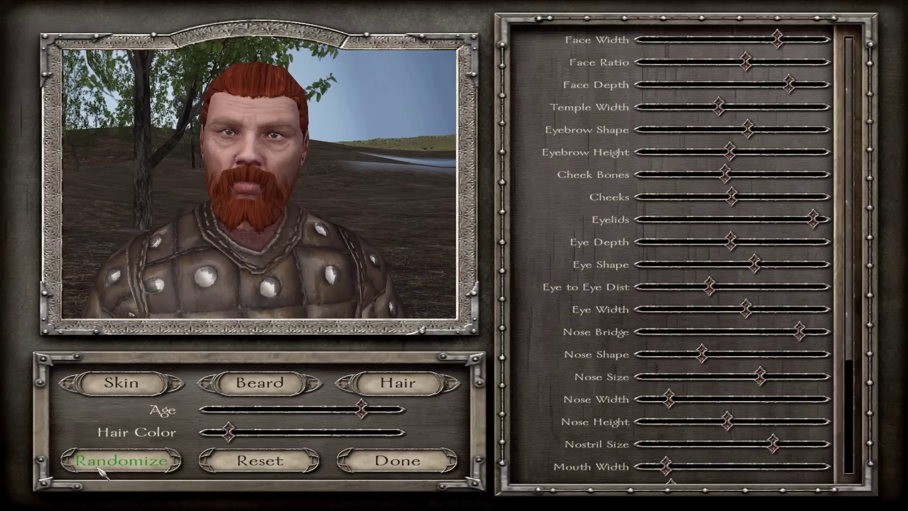
pyautogui.moveTo(283, 298); pyautogui.dragTo(257, 299)
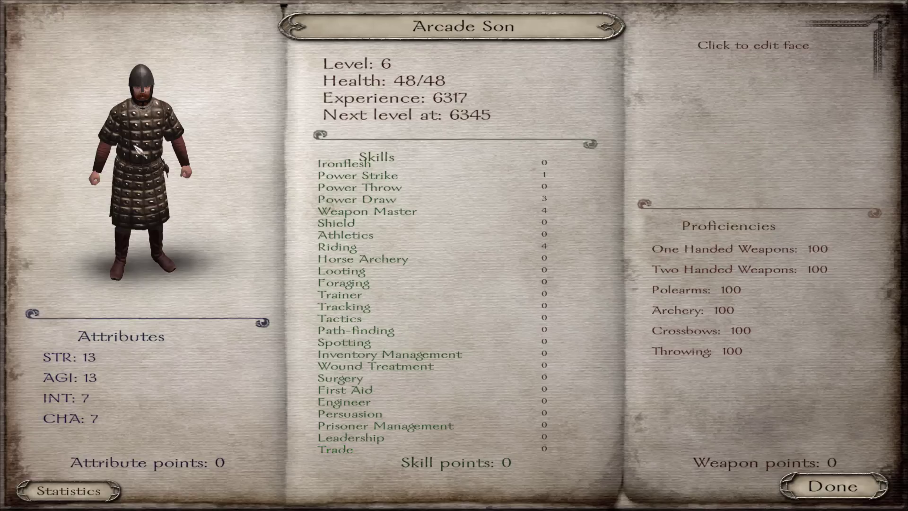
# Step: Close Arcade Son's character sheet, go back from the character selection list to the camp menu, and resume travelling
pyautogui.click(804, 487)
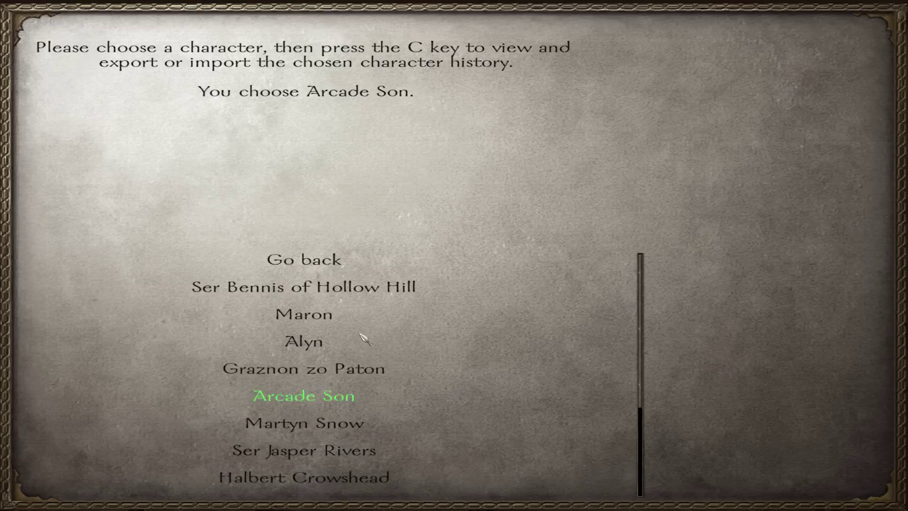
pyautogui.click(323, 262)
pyautogui.click(334, 476)
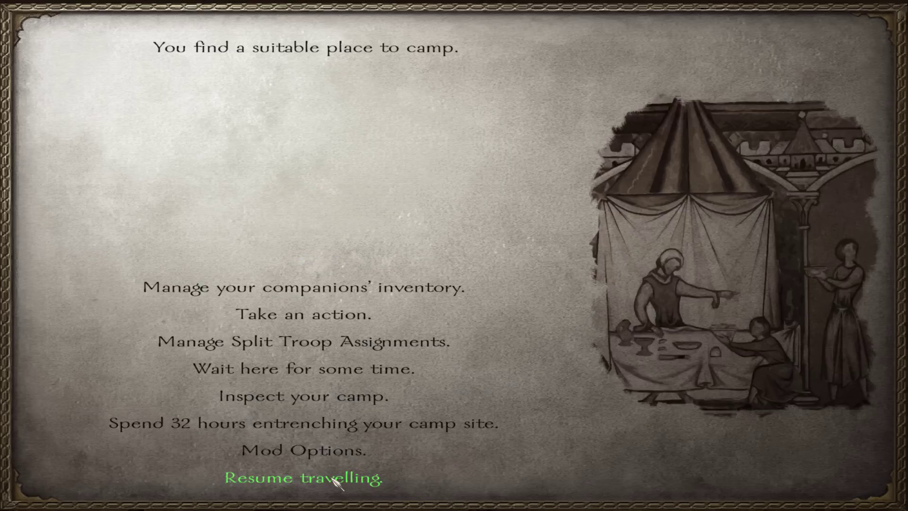